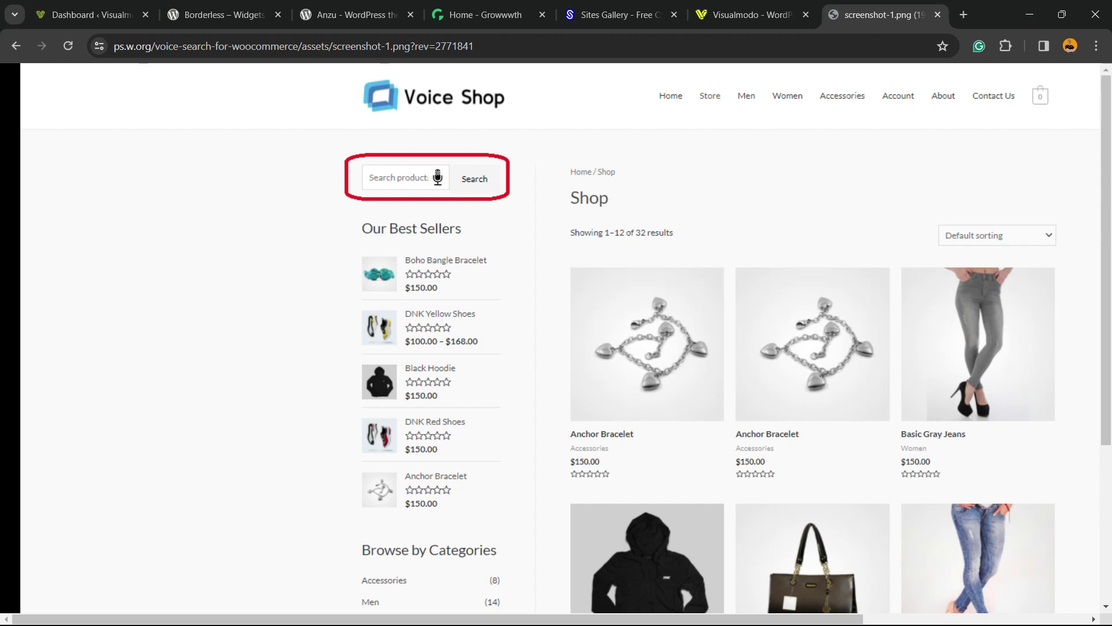
# From the WordPress admin dashboard, open the WooCommerce products list
pyautogui.click(93, 15)
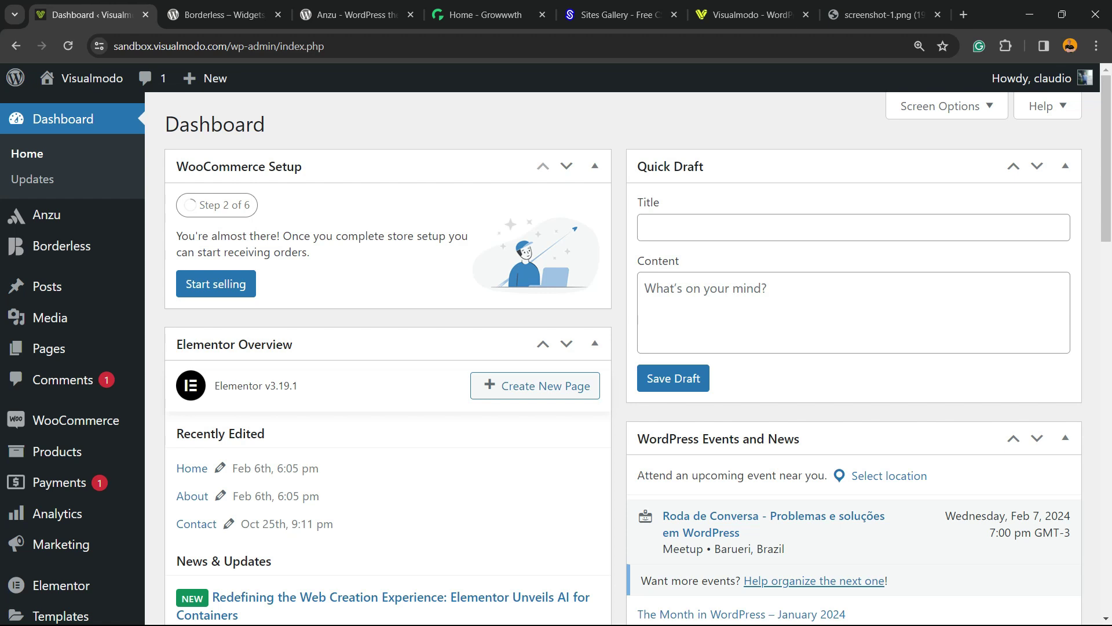
pyautogui.moveTo(81, 420)
pyautogui.moveTo(58, 451)
pyautogui.click(192, 443)
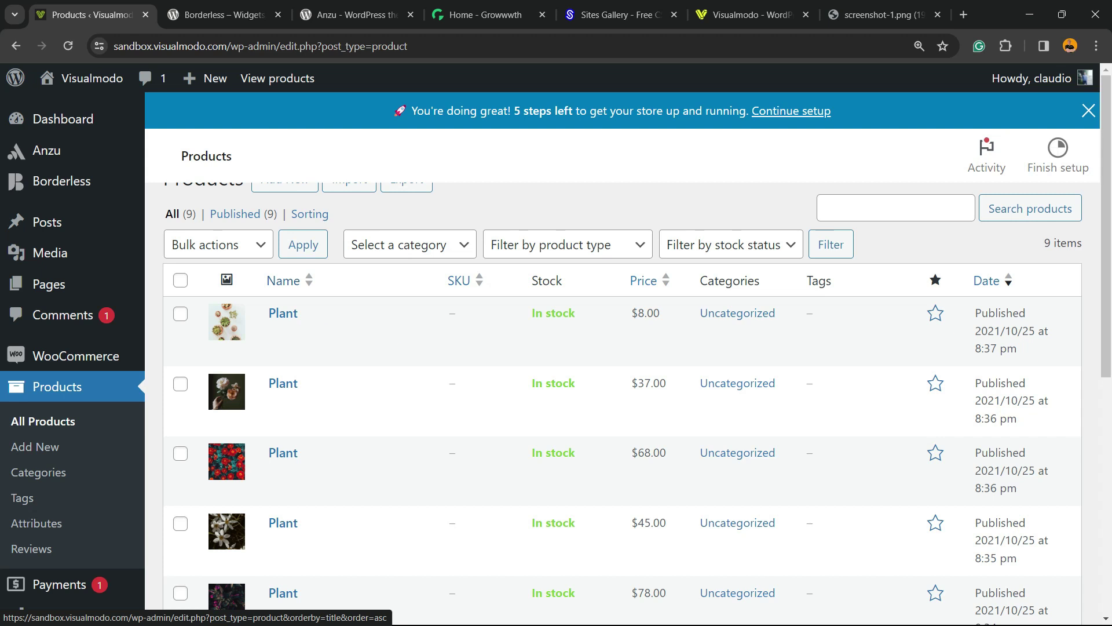
# Scroll through the nine in-stock Plant products priced $8.00 to $150.00
pyautogui.scroll(-2, 38, 327)
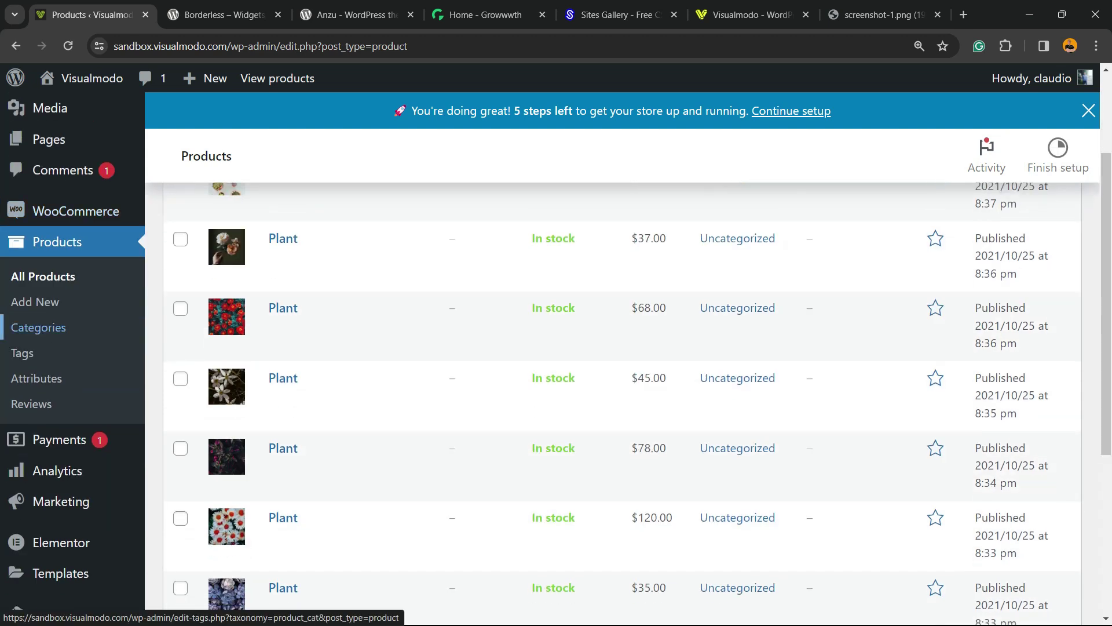
pyautogui.scroll(-3, 39, 405)
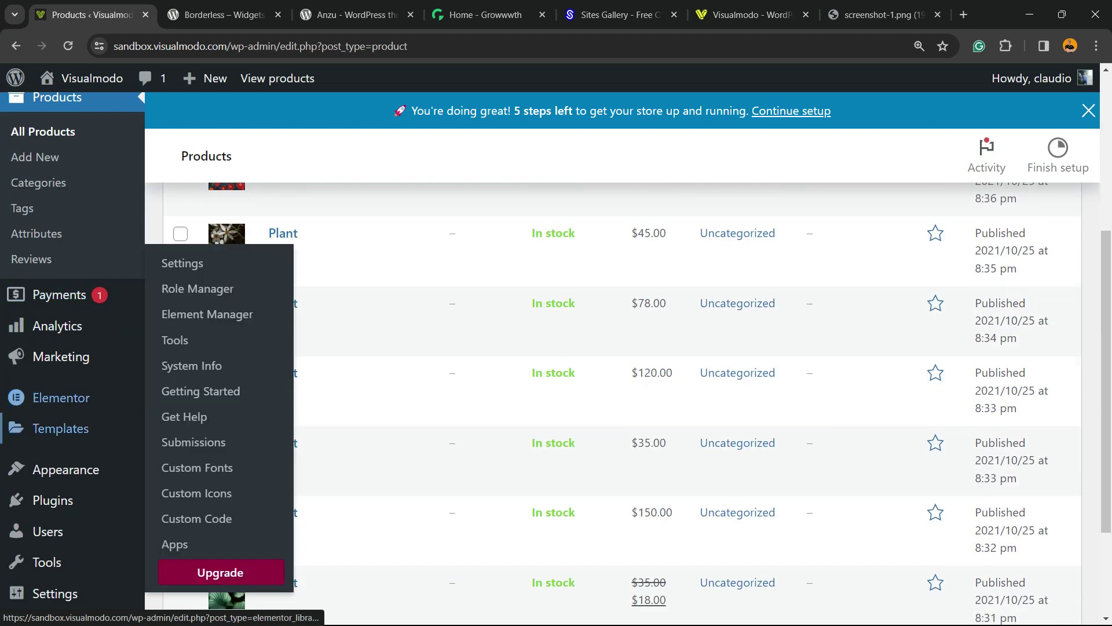
pyautogui.moveTo(52, 499)
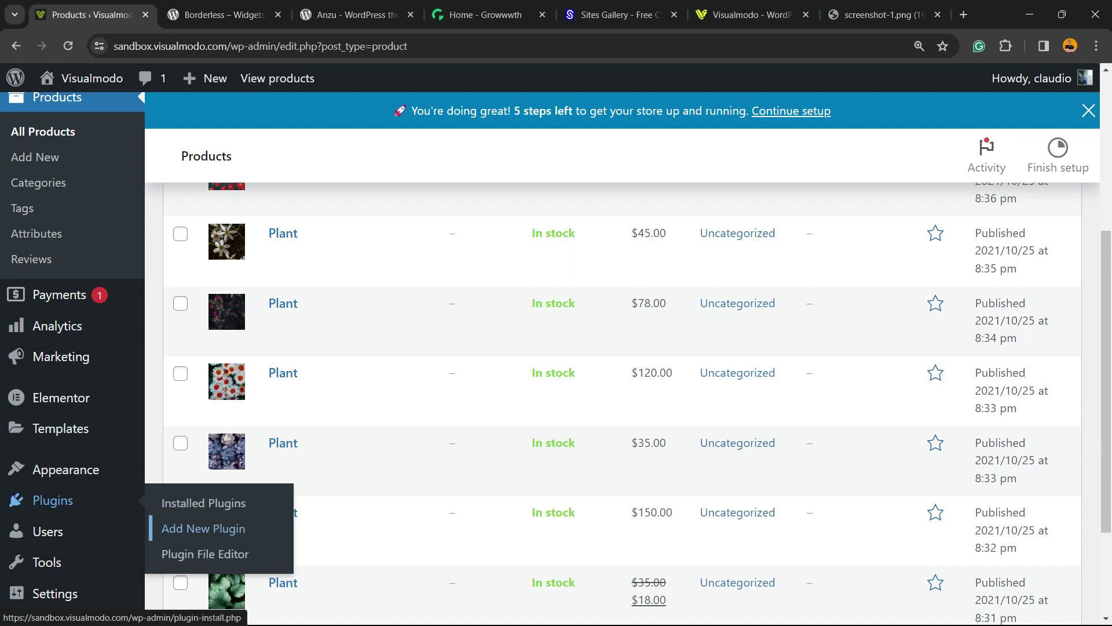
# On the Add Plugins page, replace the pasted search text with 'voice search'
pyautogui.click(202, 528)
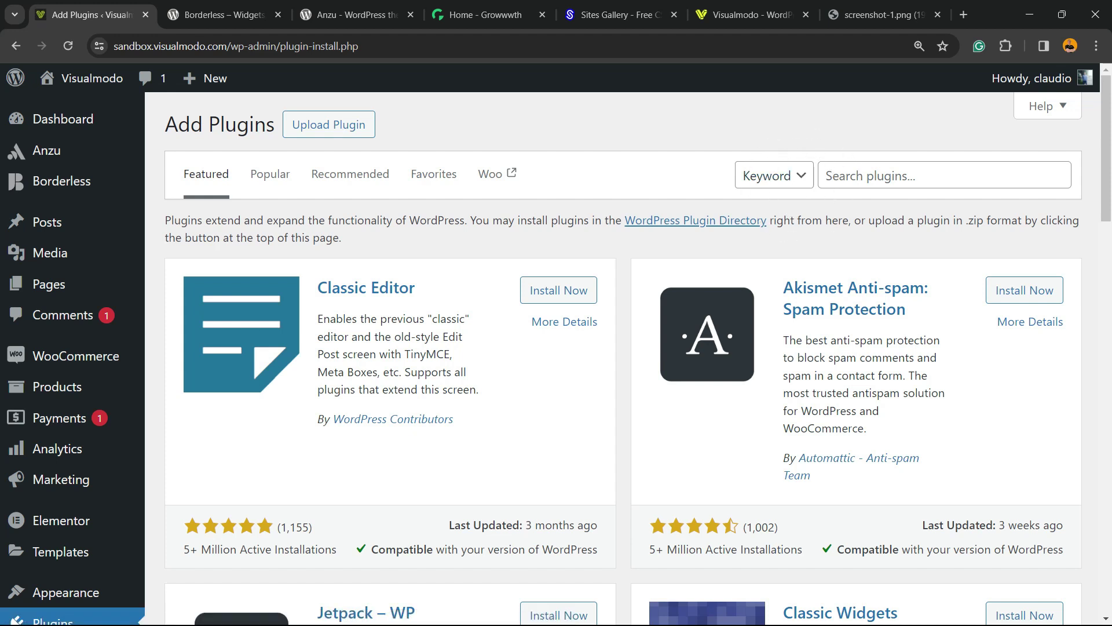
pyautogui.click(944, 176)
pyautogui.hotkey('ctrl', 'v')
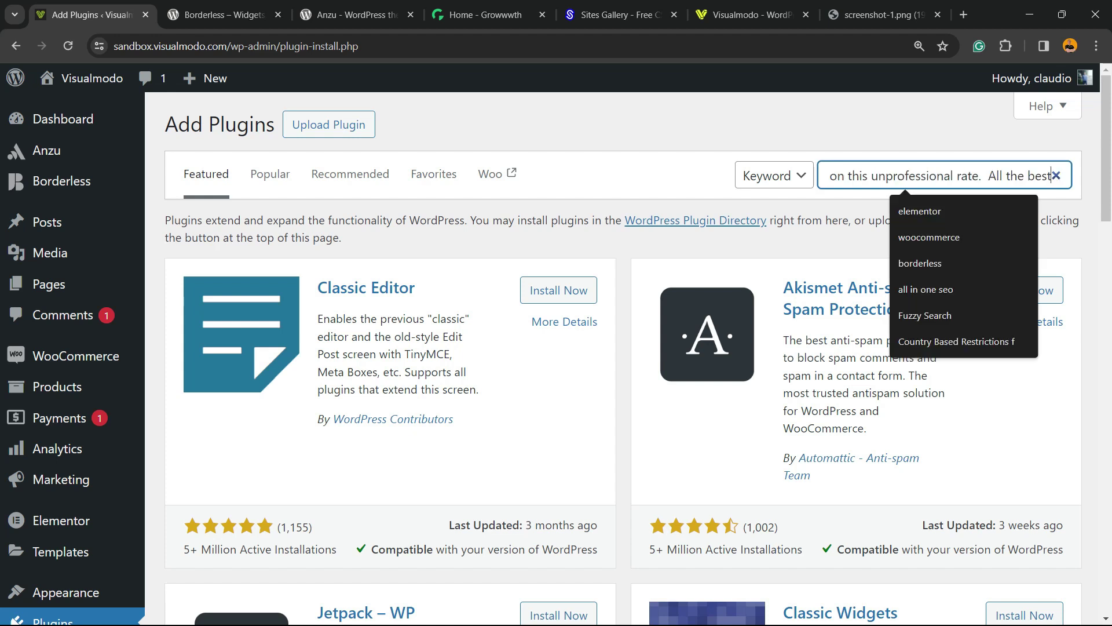
pyautogui.tripleClick(921, 176)
pyautogui.press('BackSpace')
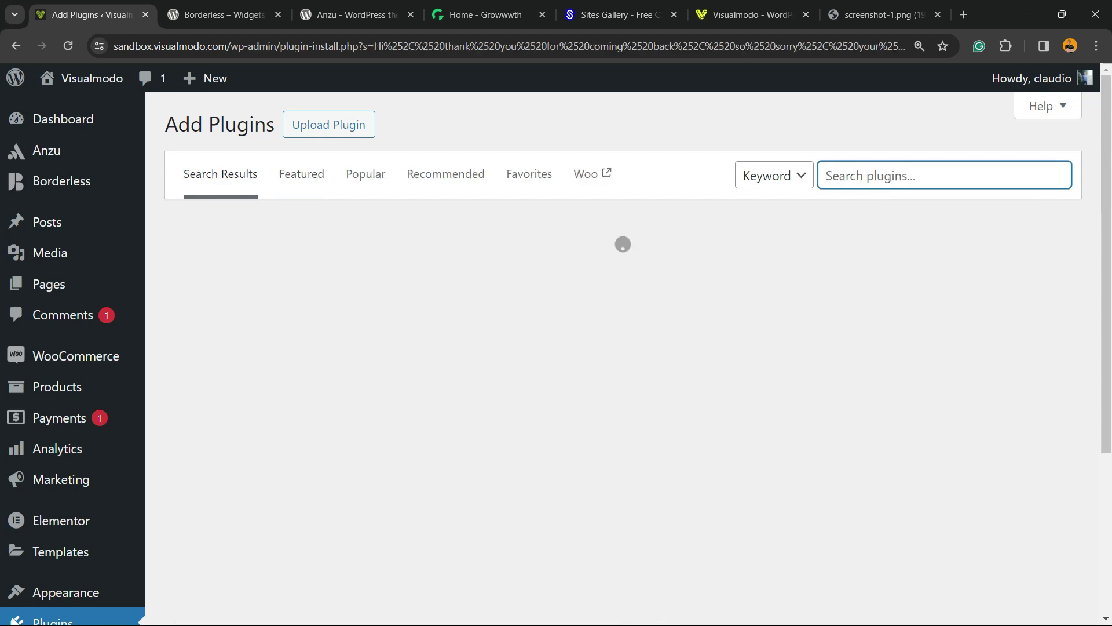
pyautogui.write('voice ')
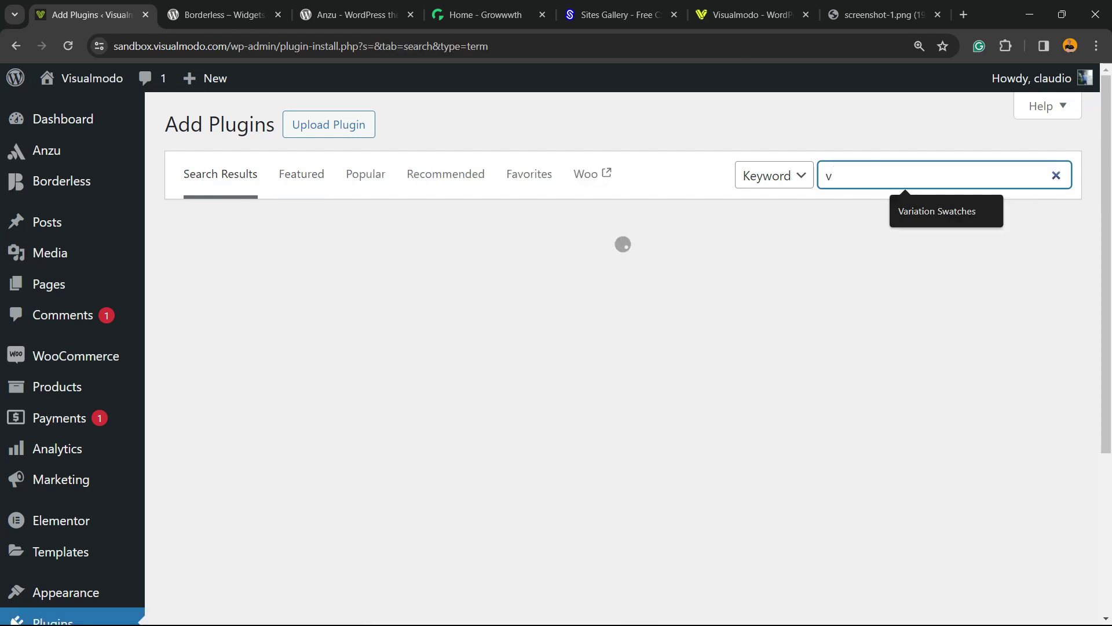
pyautogui.write('search')
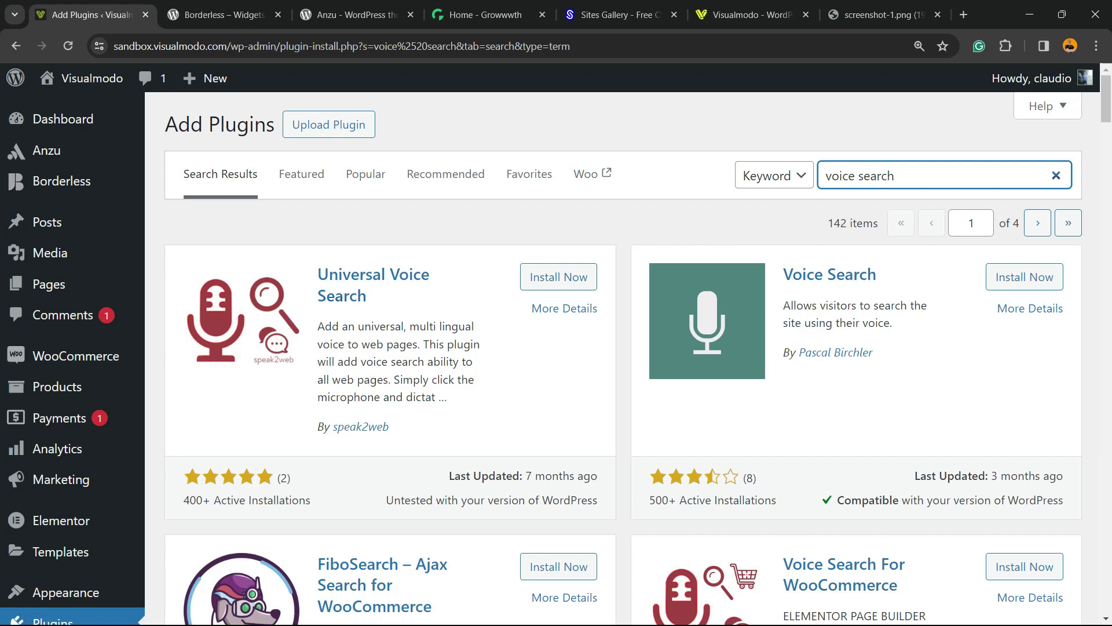
# Scroll to the Voice Search For WooCommerce result and highlight its description
pyautogui.scroll(-5, 624, 359)
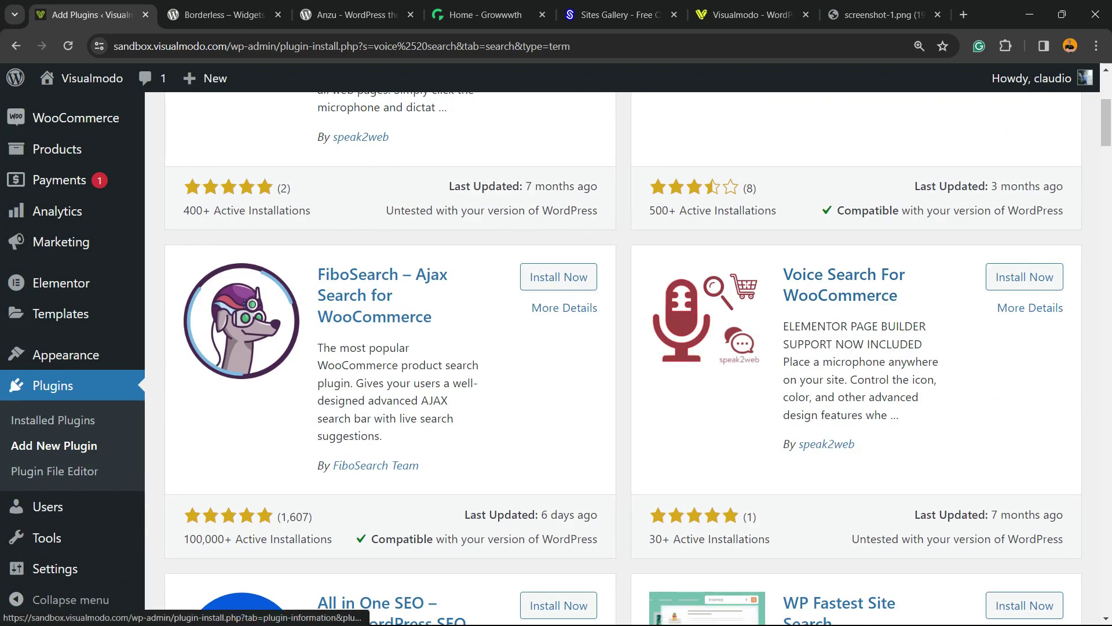
pyautogui.tripleClick(852, 371)
pyautogui.tripleClick(852, 362)
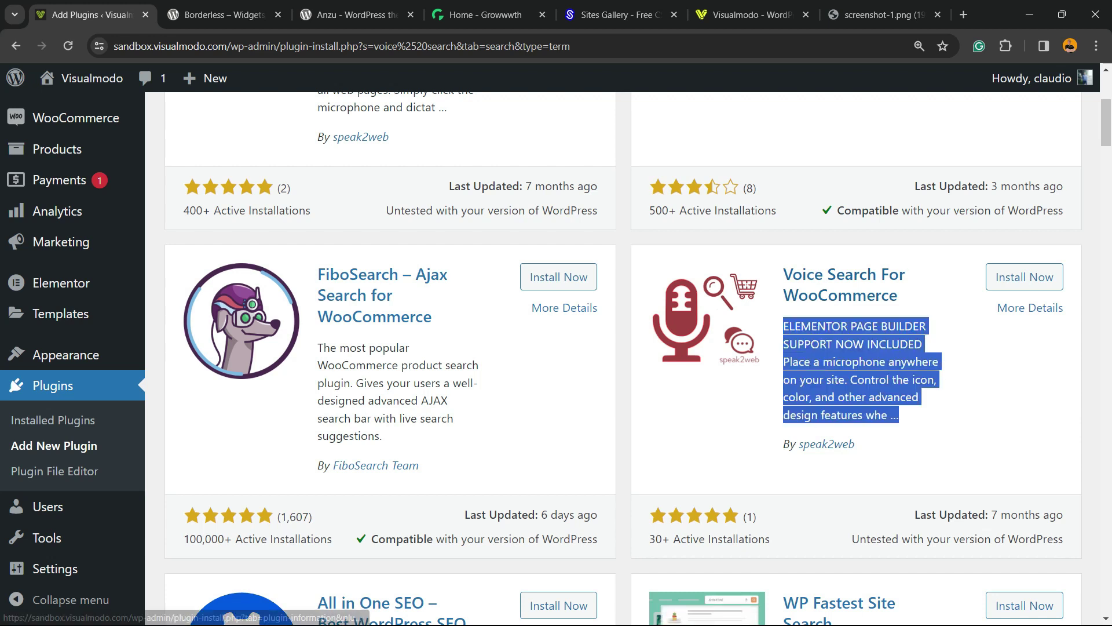
pyautogui.click(712, 622)
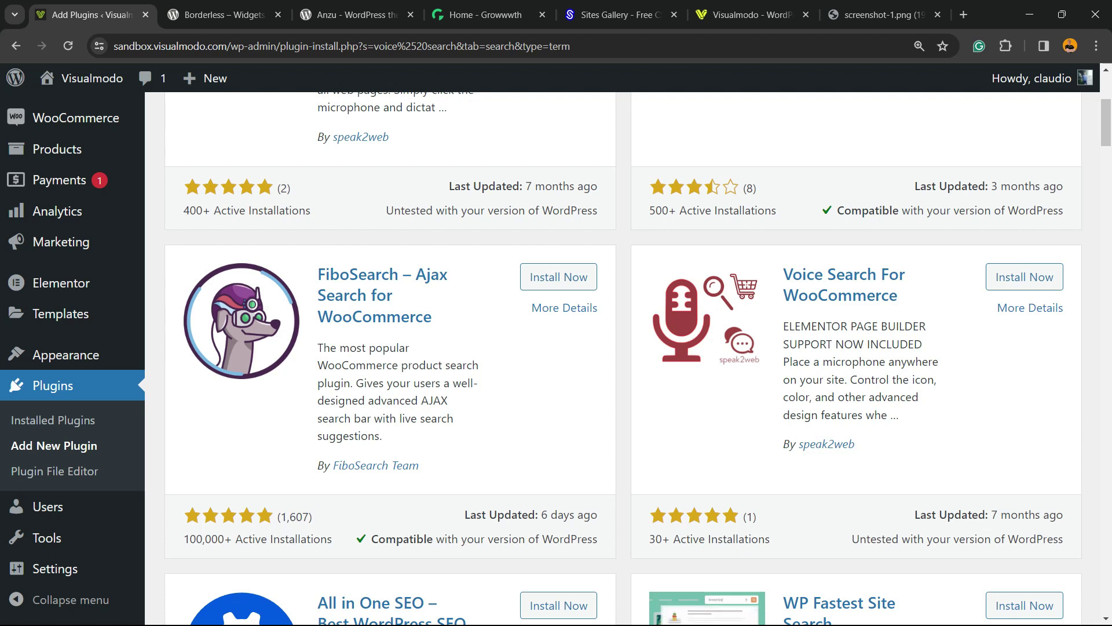
# Install the Voice Search For WooCommerce plugin and activate it
pyautogui.click(1024, 277)
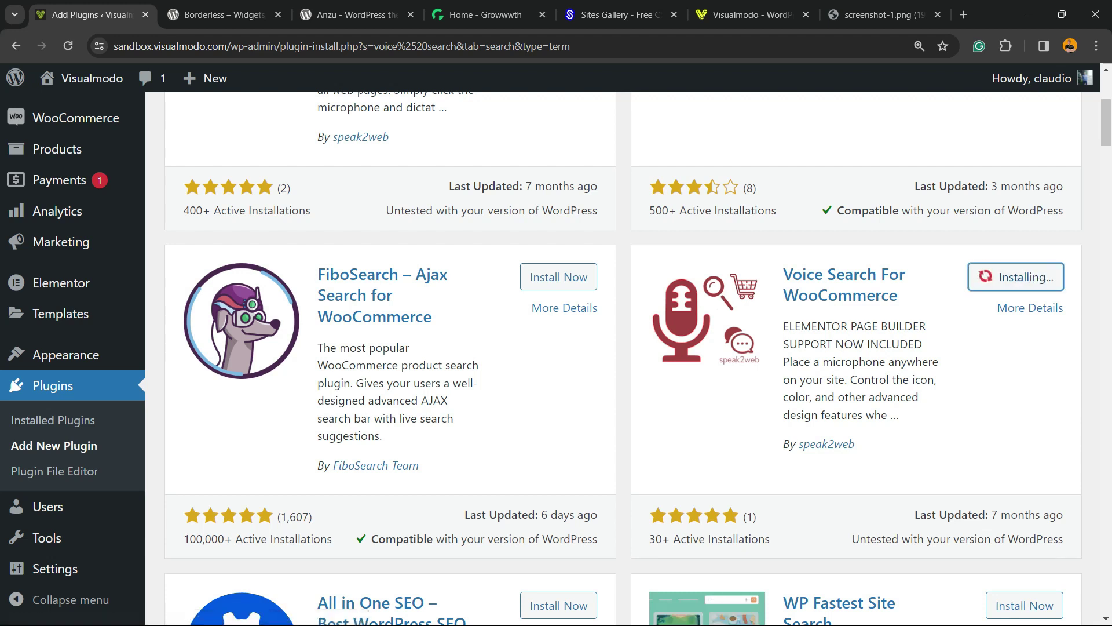
pyautogui.scroll(3, 712, 579)
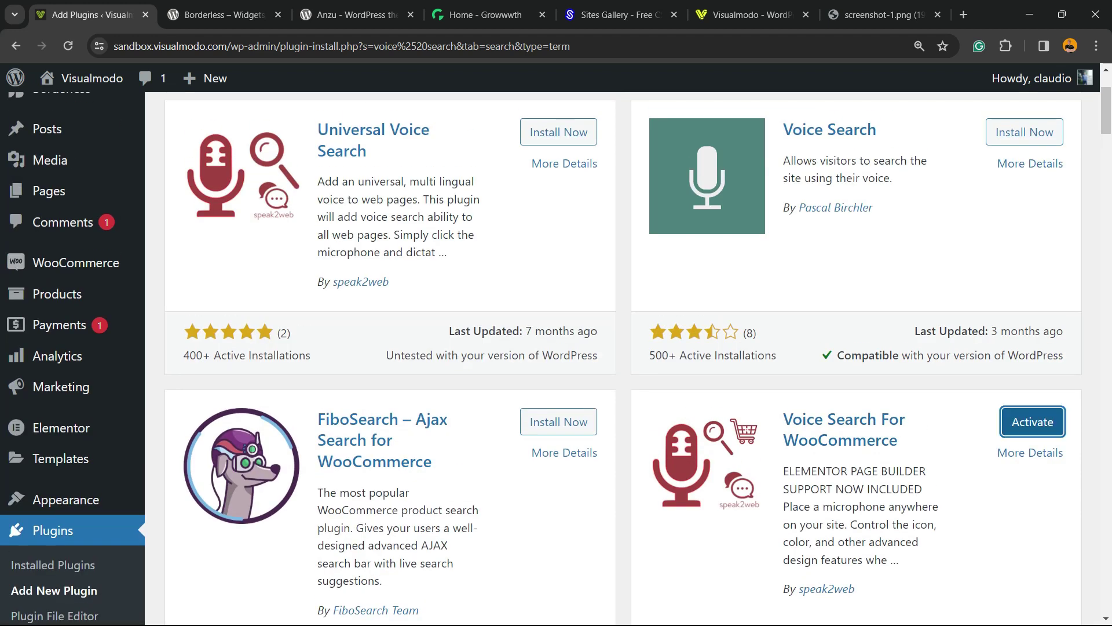
pyautogui.scroll(-3, 713, 579)
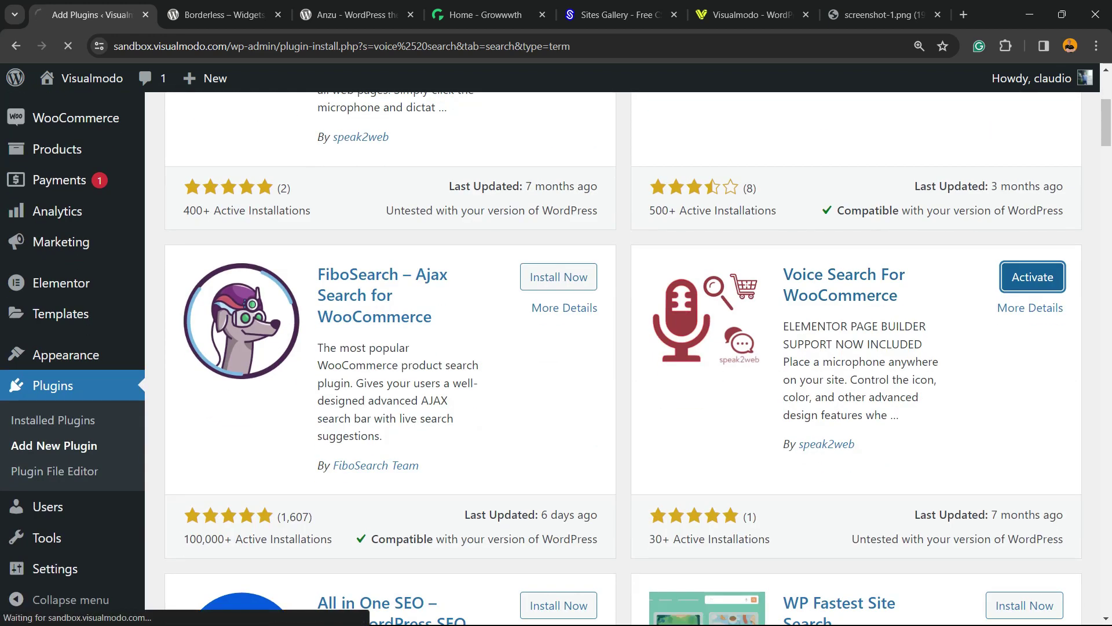
pyautogui.press('Return')
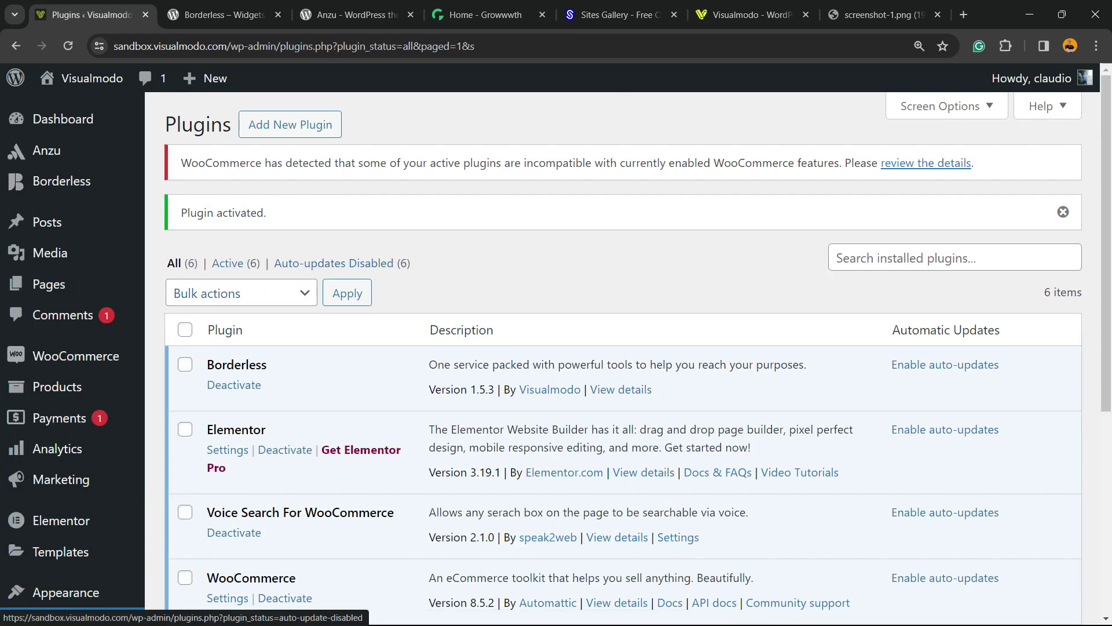
# Find Voice Search For WooCommerce among the six active plugins in the Plugins list
pyautogui.scroll(-3, 359, 313)
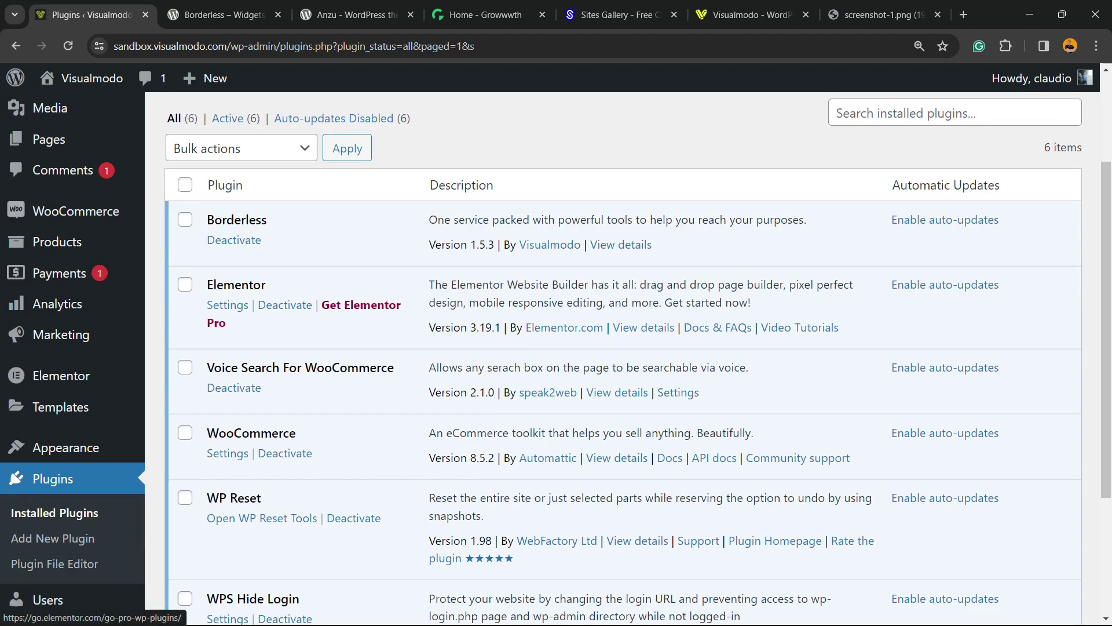
pyautogui.scroll(-3, 359, 313)
pyautogui.moveTo(64, 355)
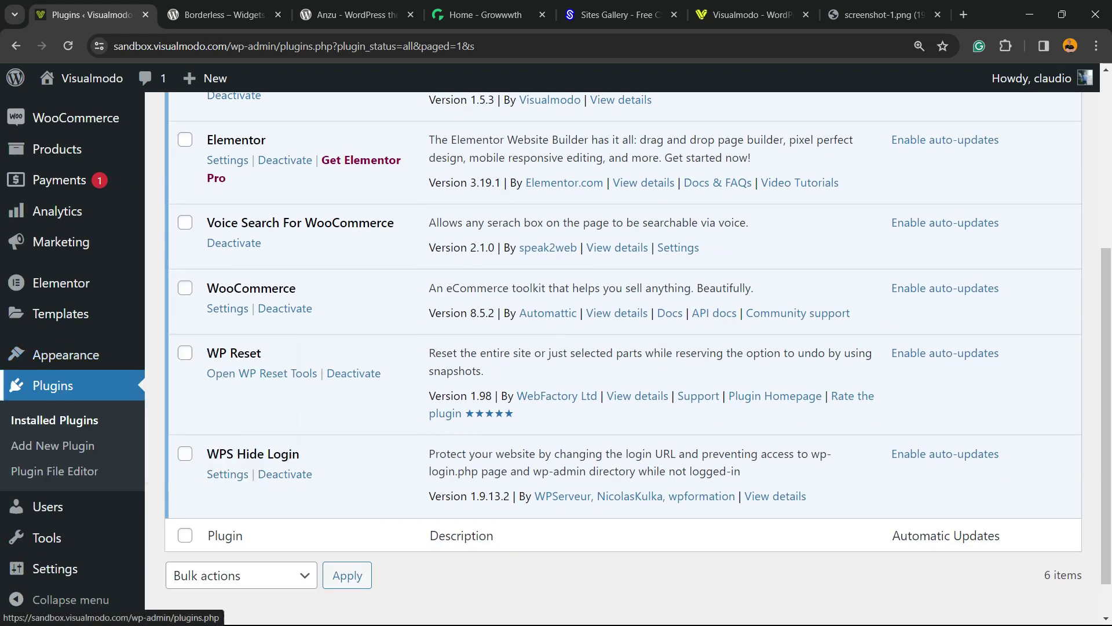
pyautogui.scroll(10, 623, 347)
pyautogui.scroll(-12, 623, 348)
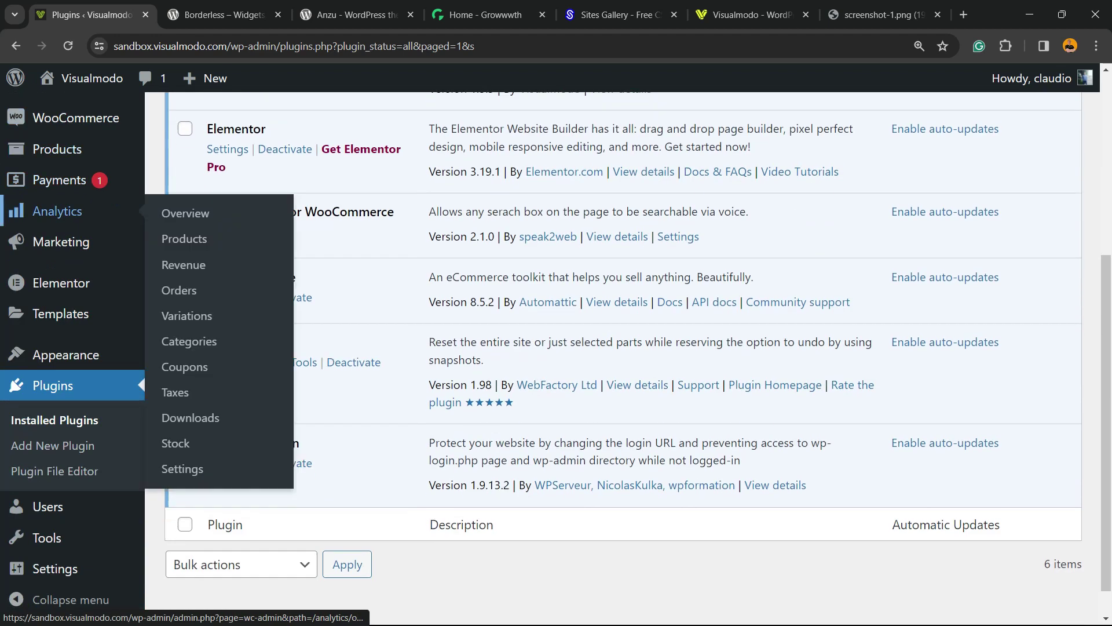
pyautogui.moveTo(55, 569)
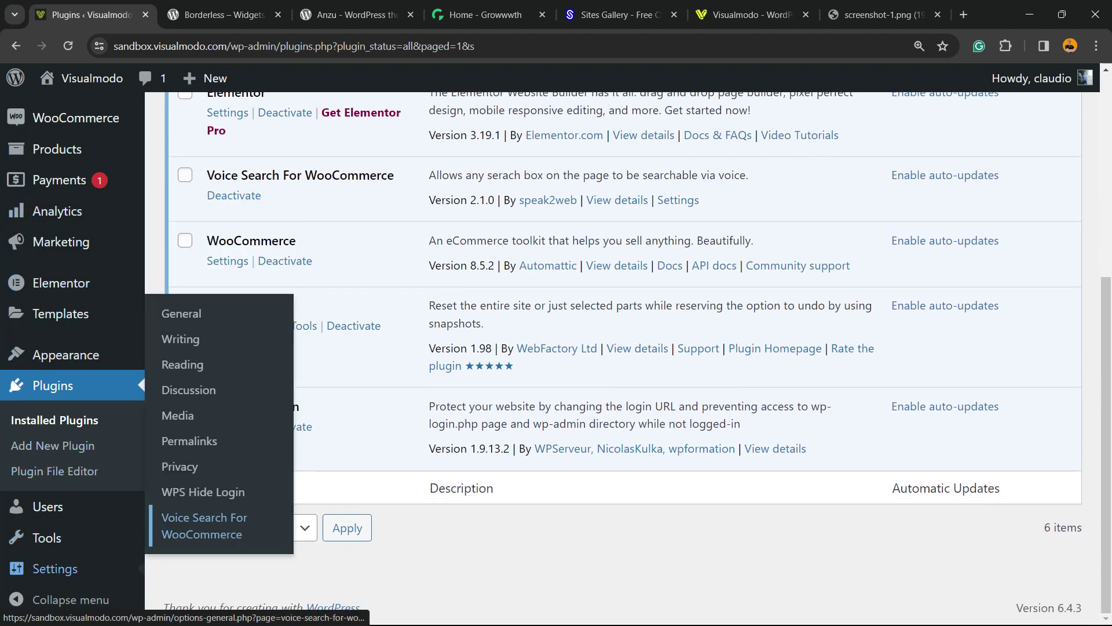
# Keep the floating mic at Middle Right, enable Elementor support, and save the settings
pyautogui.click(204, 525)
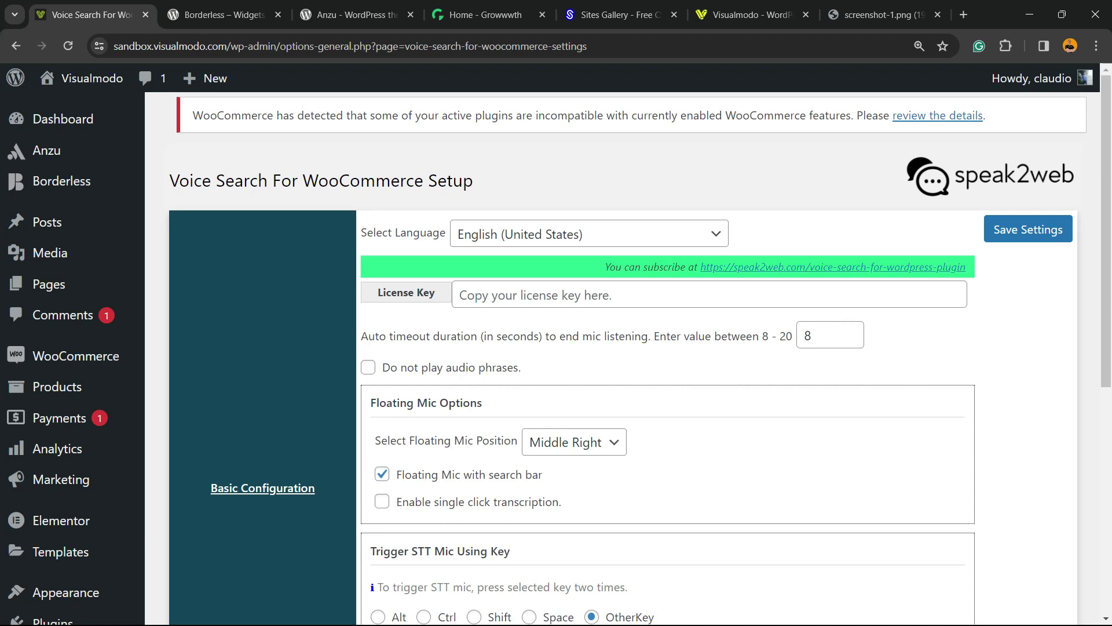
pyautogui.scroll(-2, 629, 359)
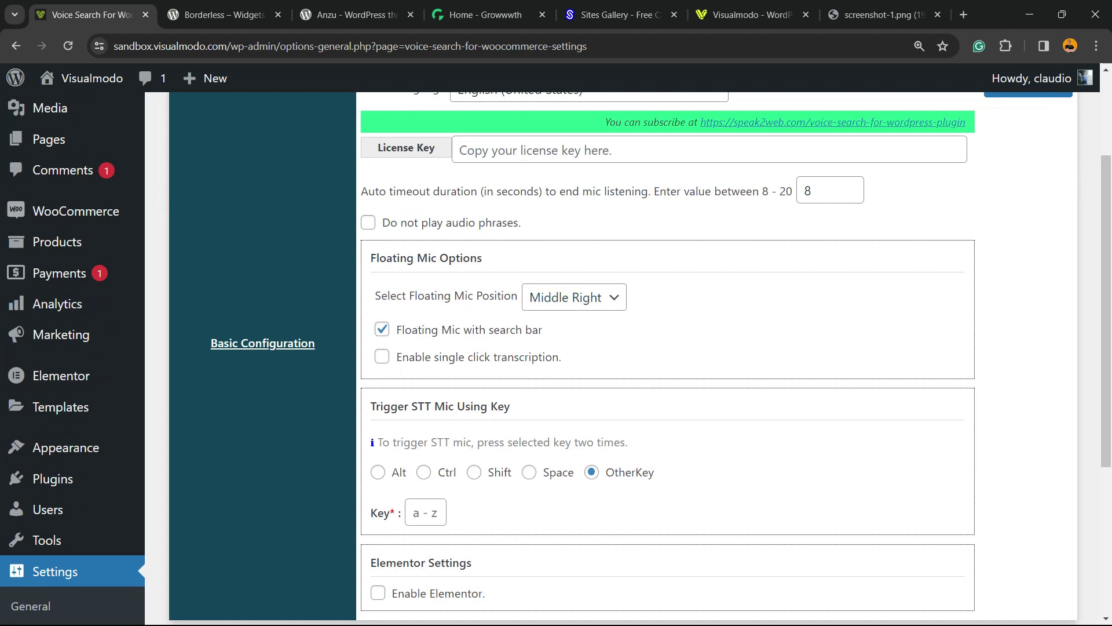
pyautogui.click(547, 297)
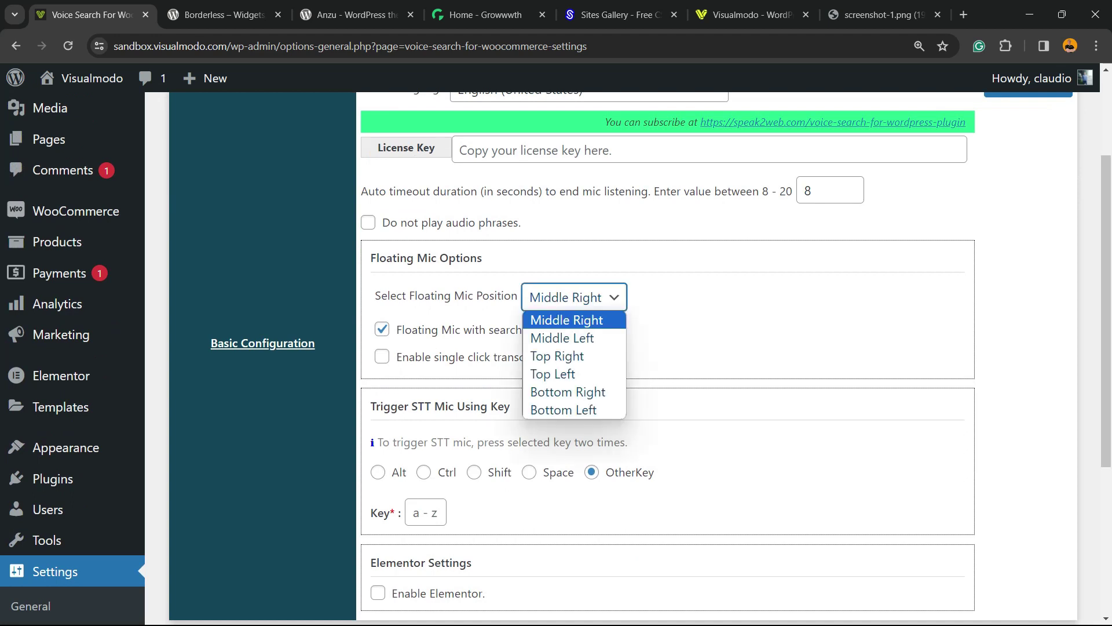
pyautogui.press('Escape')
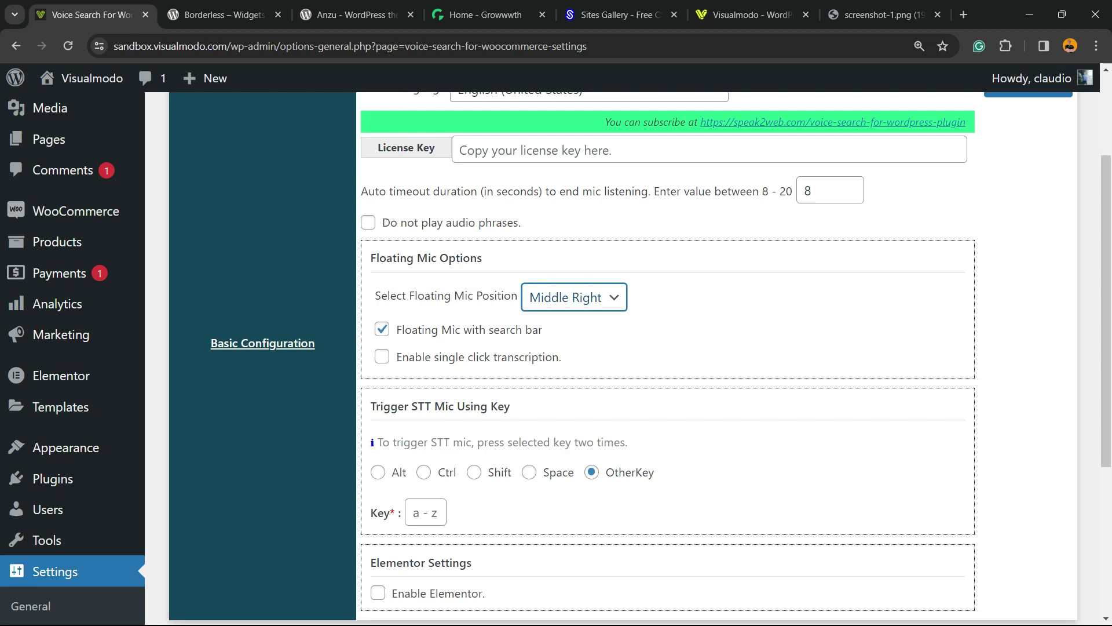
pyautogui.scroll(-3, 628, 358)
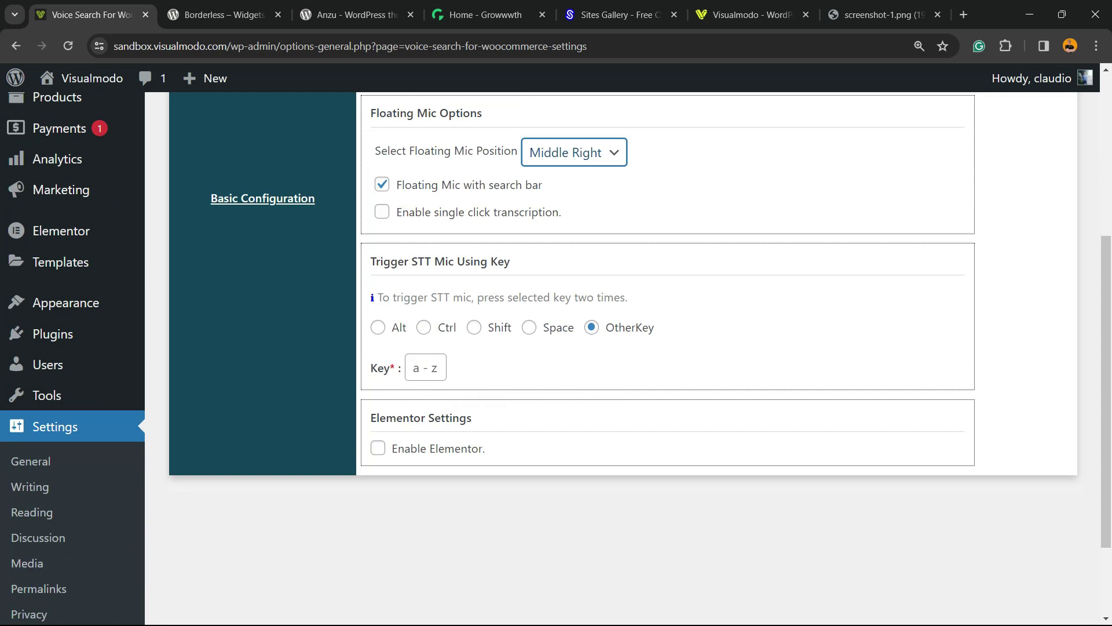
pyautogui.scroll(-2, 629, 358)
pyautogui.click(378, 331)
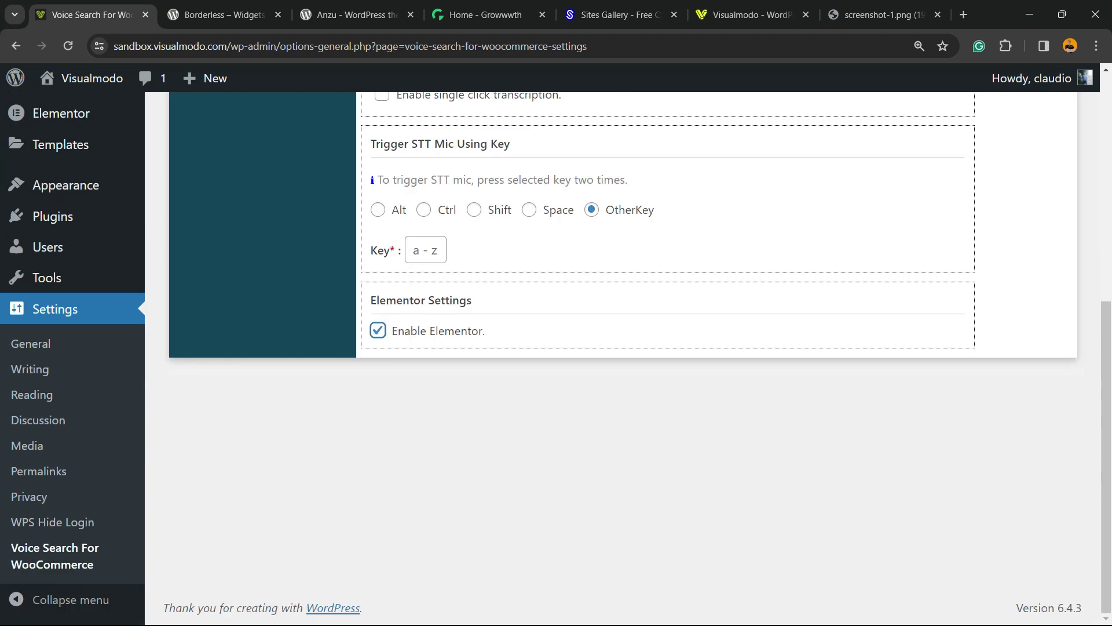
pyautogui.scroll(7, 629, 358)
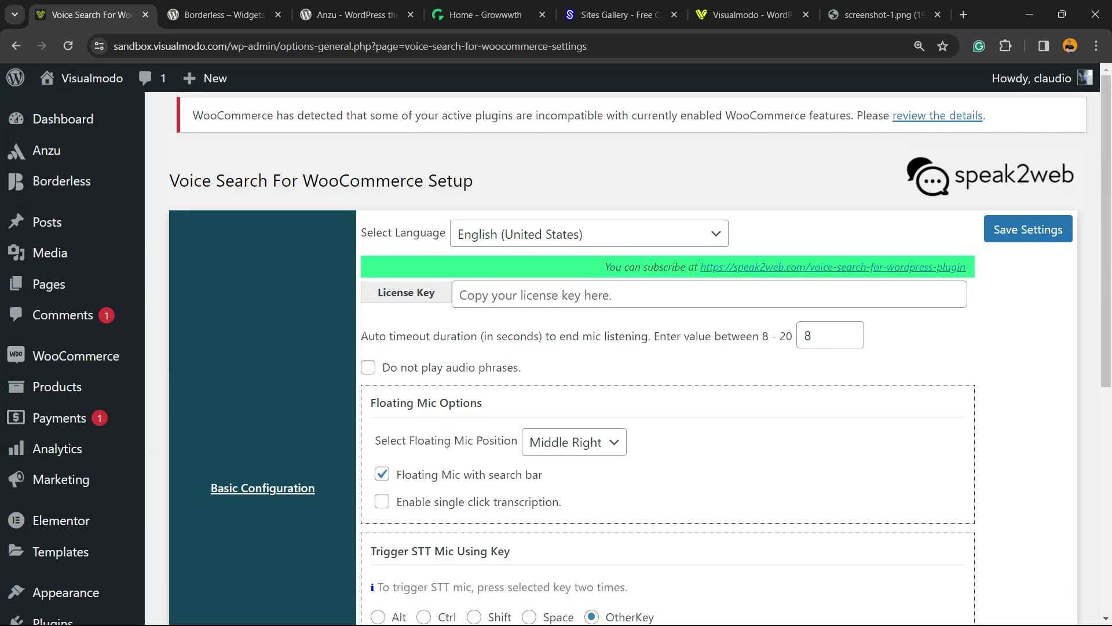
pyautogui.click(1028, 229)
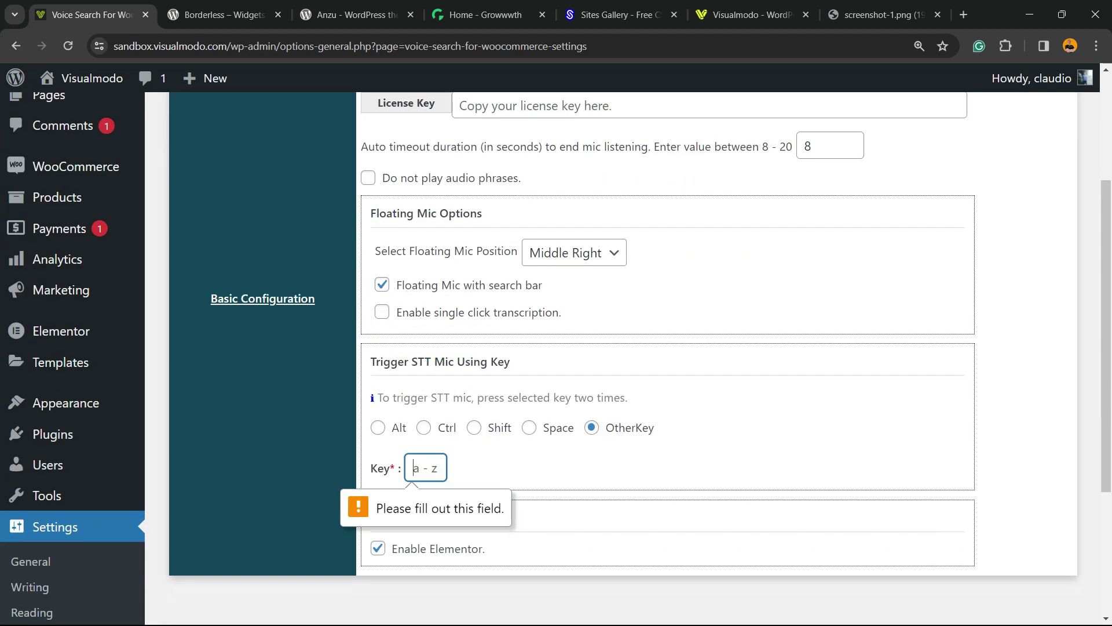
# Make Space the mic trigger key and save the settings again
pyautogui.scroll(-2, 629, 358)
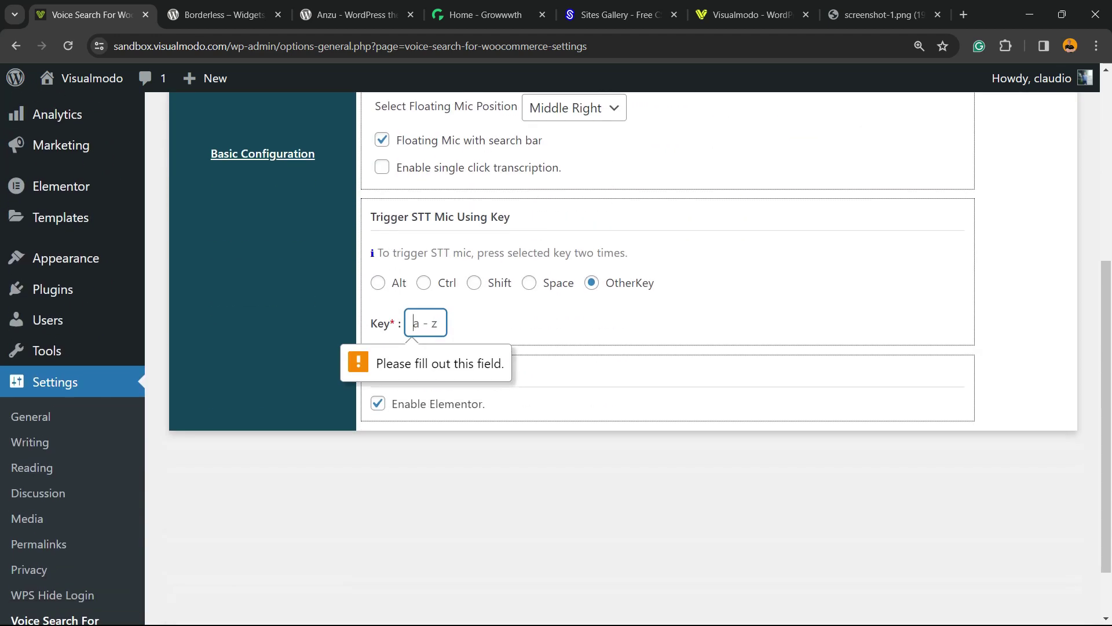
pyautogui.click(529, 282)
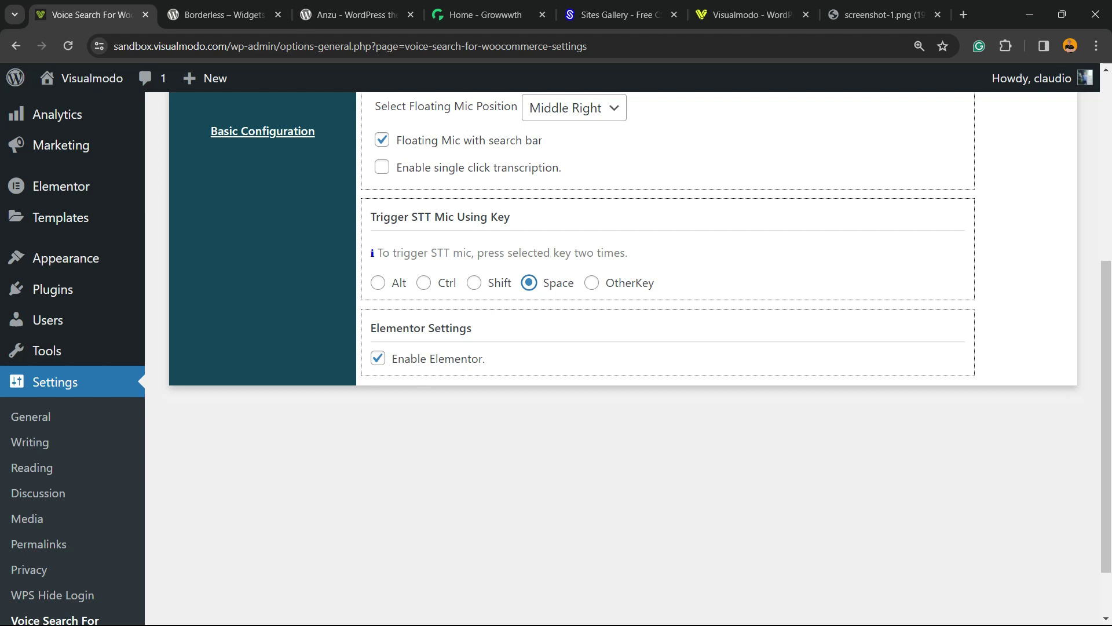
pyautogui.scroll(5, 629, 358)
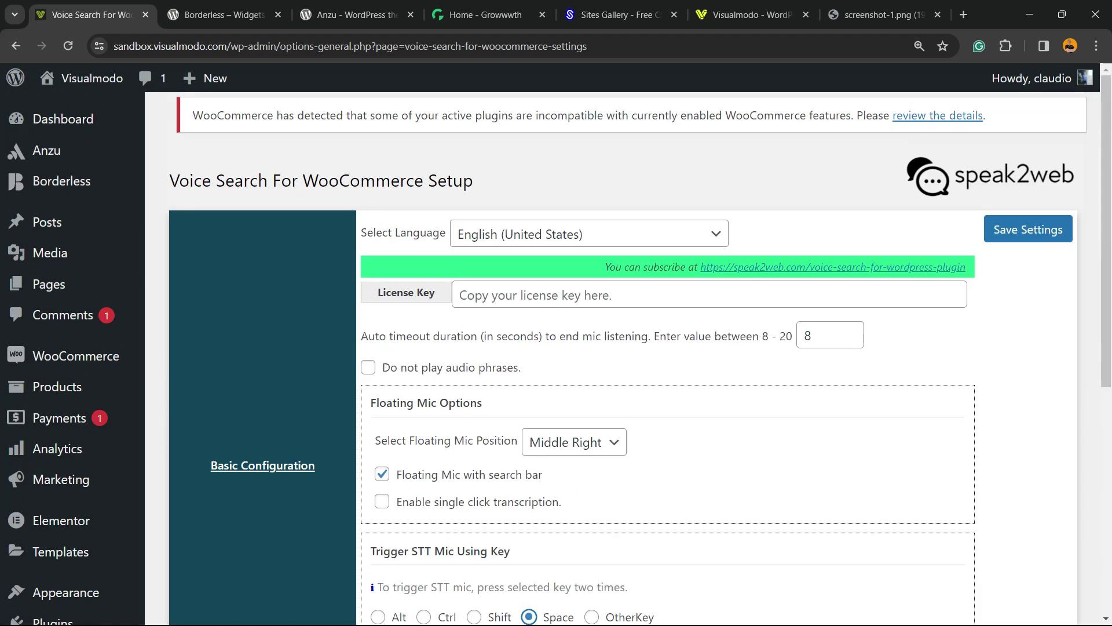
pyautogui.click(1029, 229)
pyautogui.scroll(-7, 622, 359)
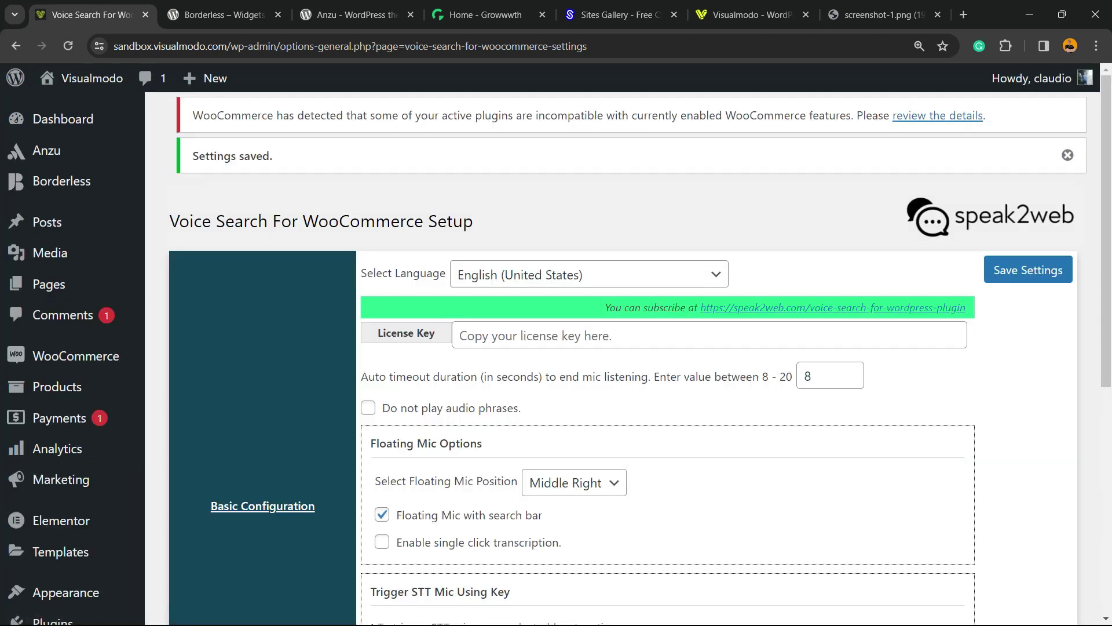
pyautogui.hotkey('ctrl', 'Tab')
pyautogui.hotkey('ctrl', 'Tab')
pyautogui.hotkey('ctrl', '1')
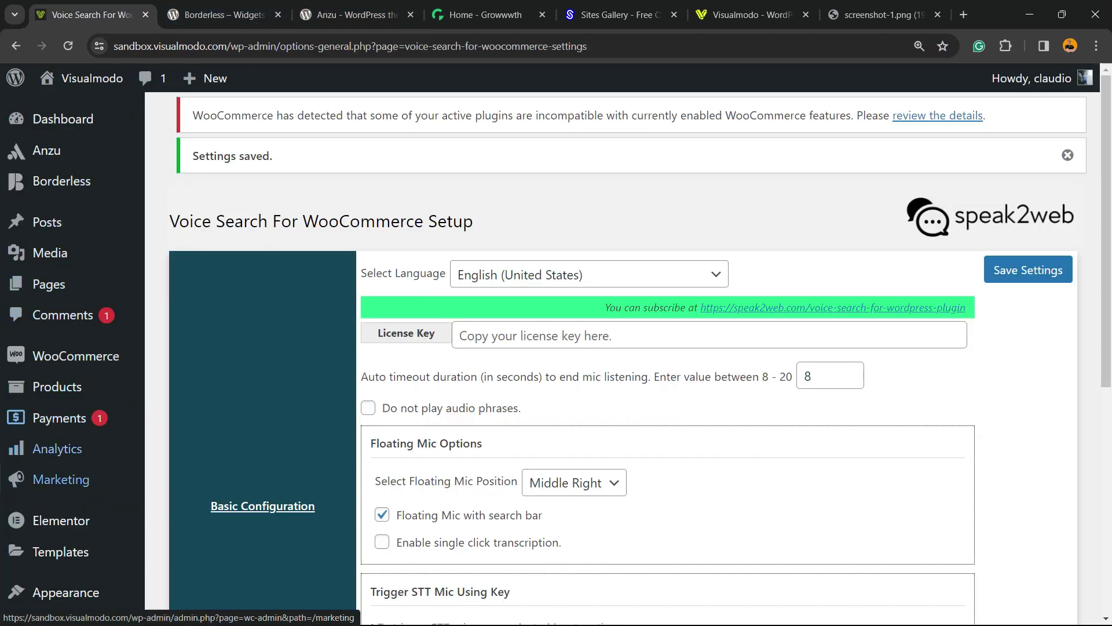
# Check the floating mic on the first Plant product's store page, then return to the Dashboard
pyautogui.moveTo(57, 386)
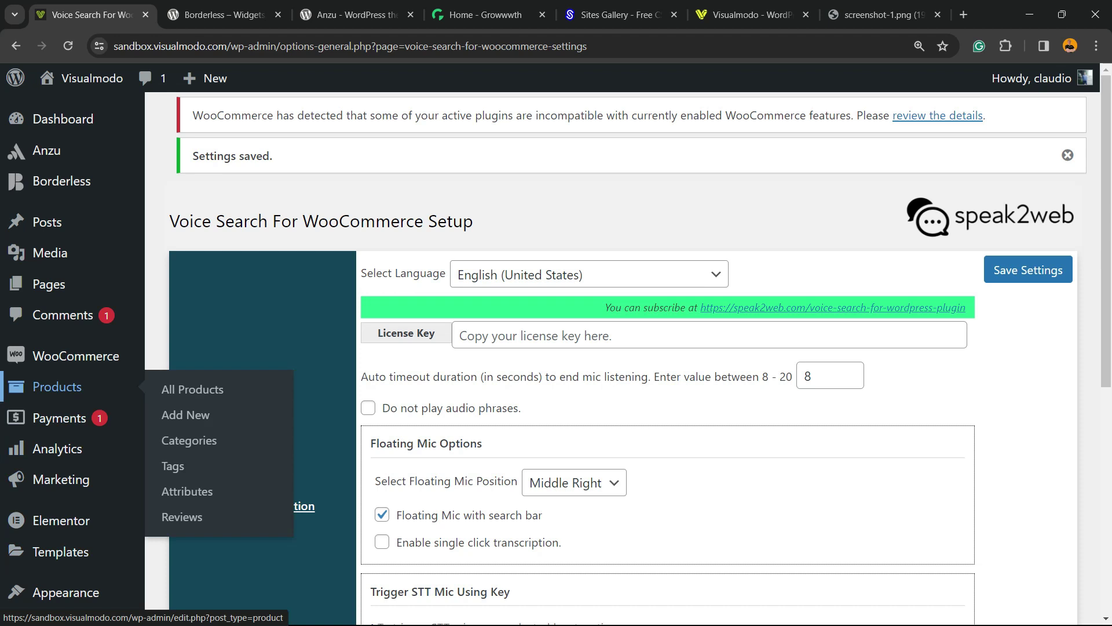
pyautogui.click(192, 389)
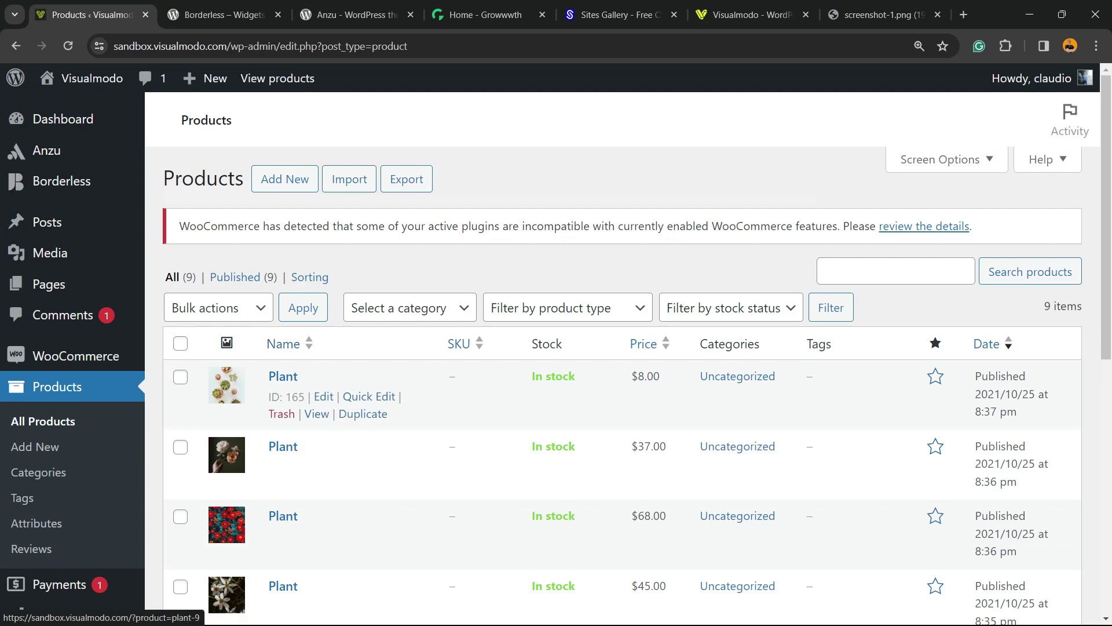
pyautogui.click(316, 414)
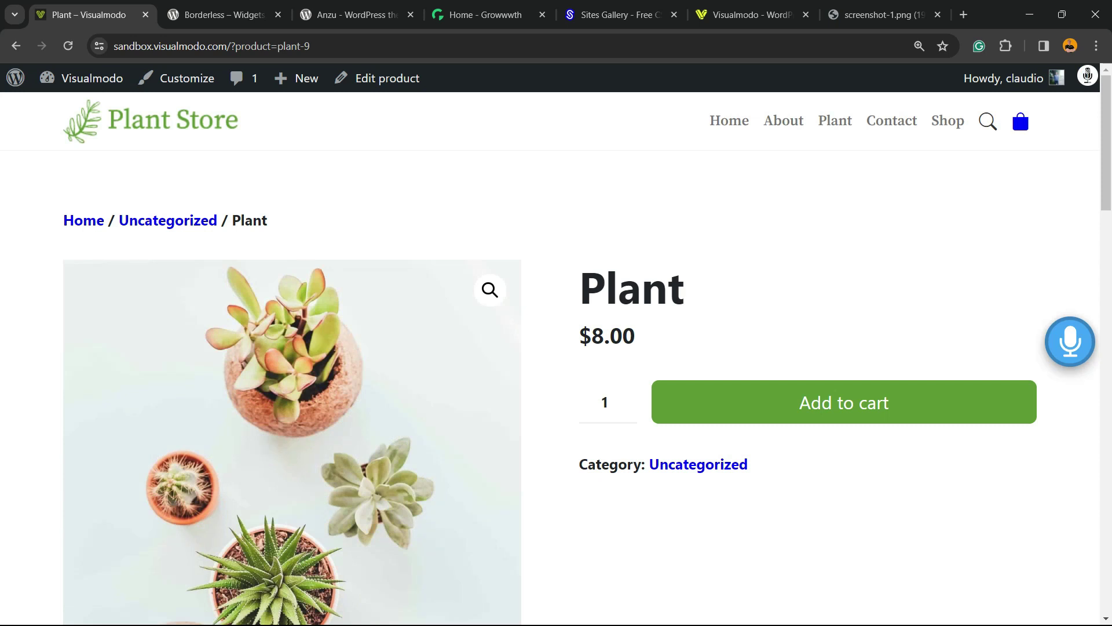
pyautogui.scroll(-5, 1017, 105)
pyautogui.scroll(5, 1018, 105)
pyautogui.moveTo(81, 78)
pyautogui.click(68, 109)
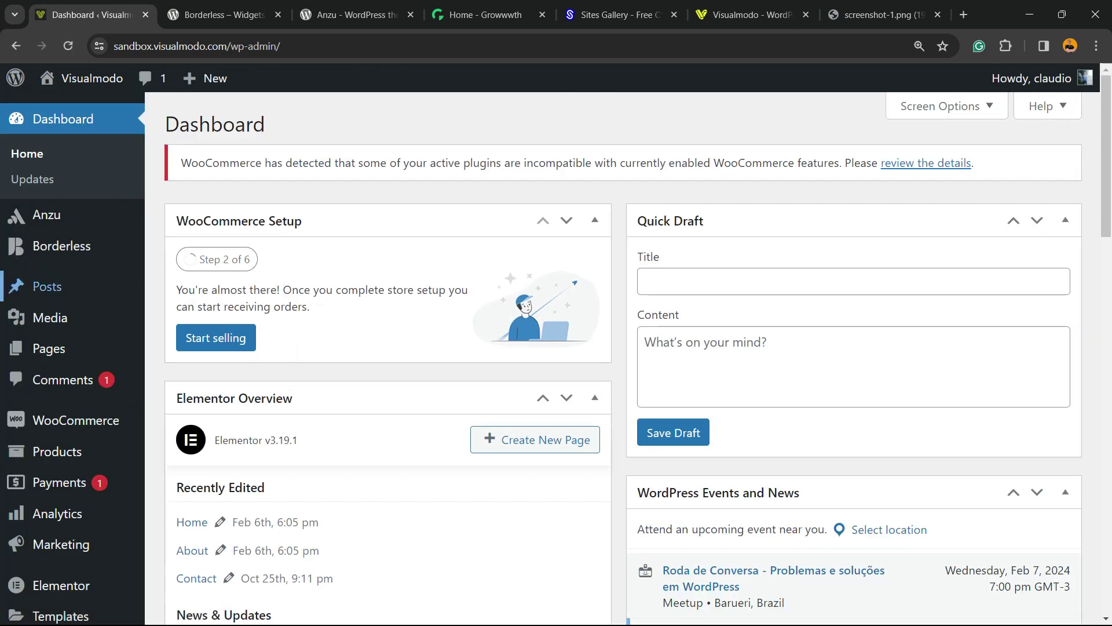
# Open the Hello world! post, select its Product Search block, and block microphone access
pyautogui.moveTo(47, 287)
pyautogui.click(183, 289)
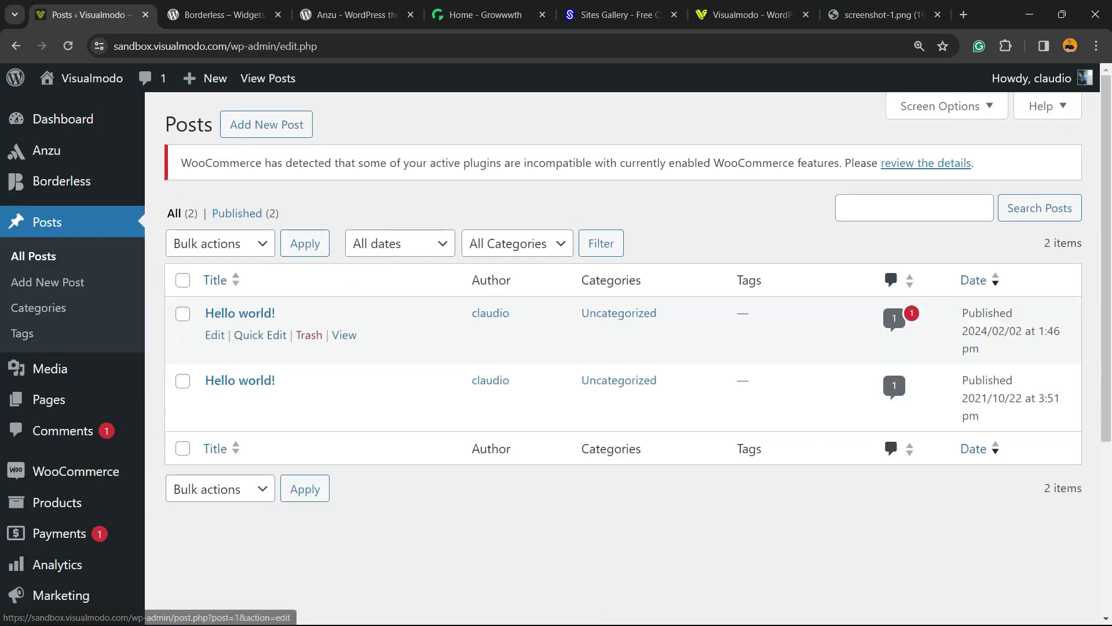
pyautogui.click(240, 313)
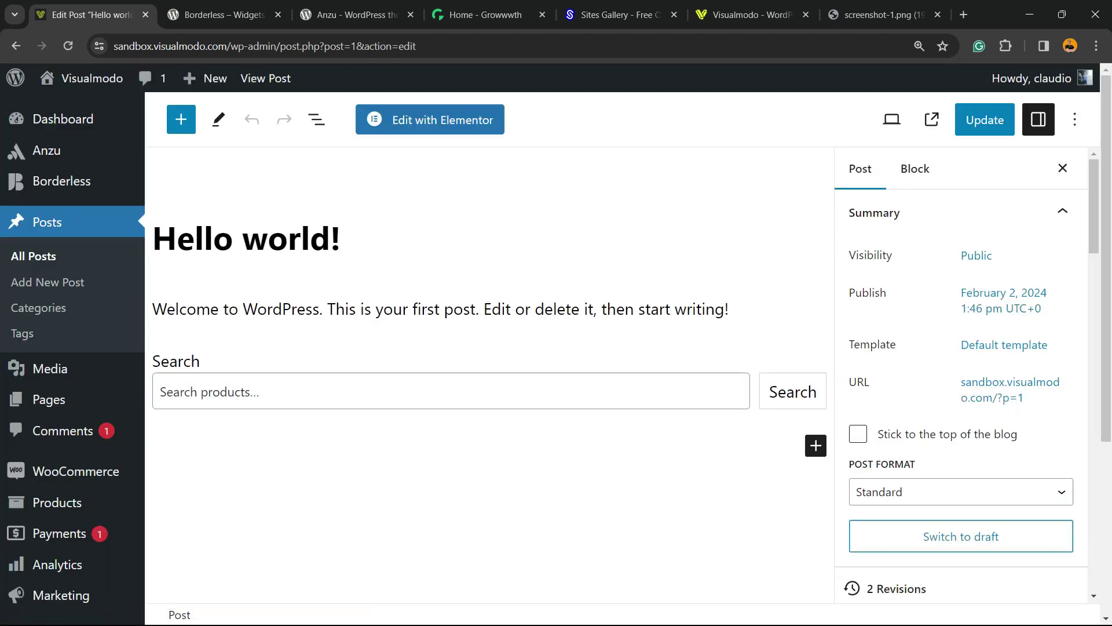
pyautogui.click(827, 391)
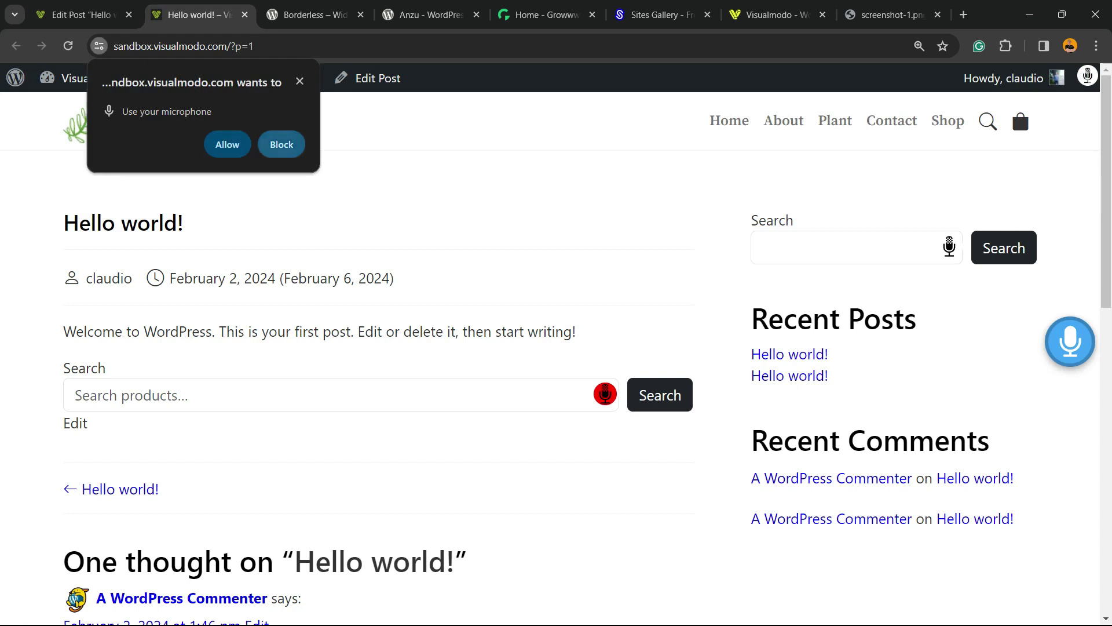
pyautogui.click(281, 145)
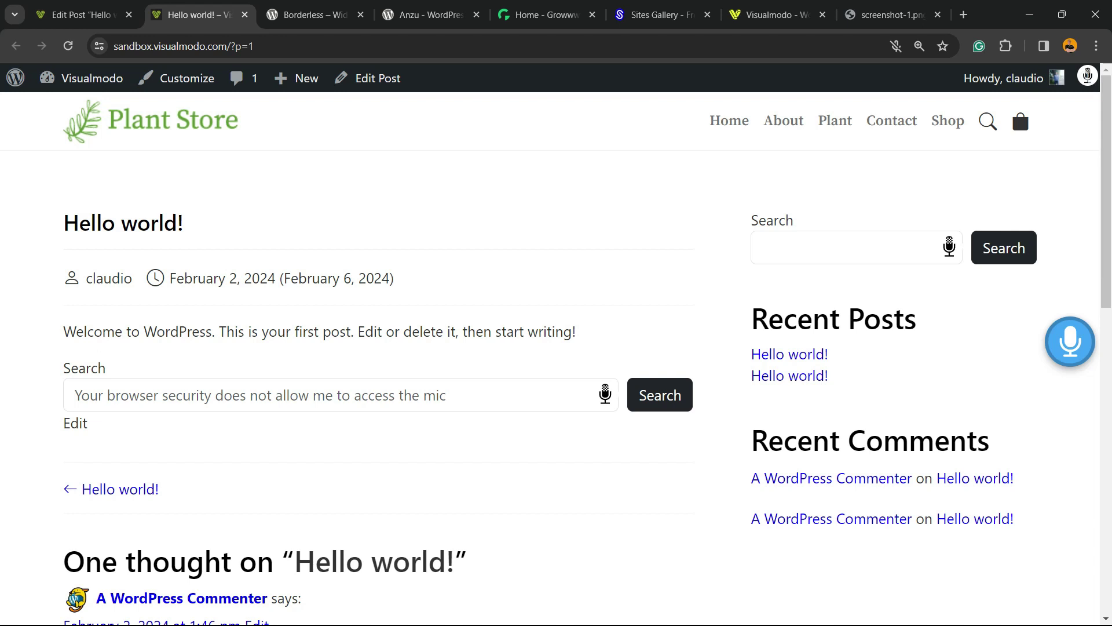
# Look over the Borderless plugin page and select its title
pyautogui.hotkey('ctrl', 'Tab')
pyautogui.scroll(-2, 556, 348)
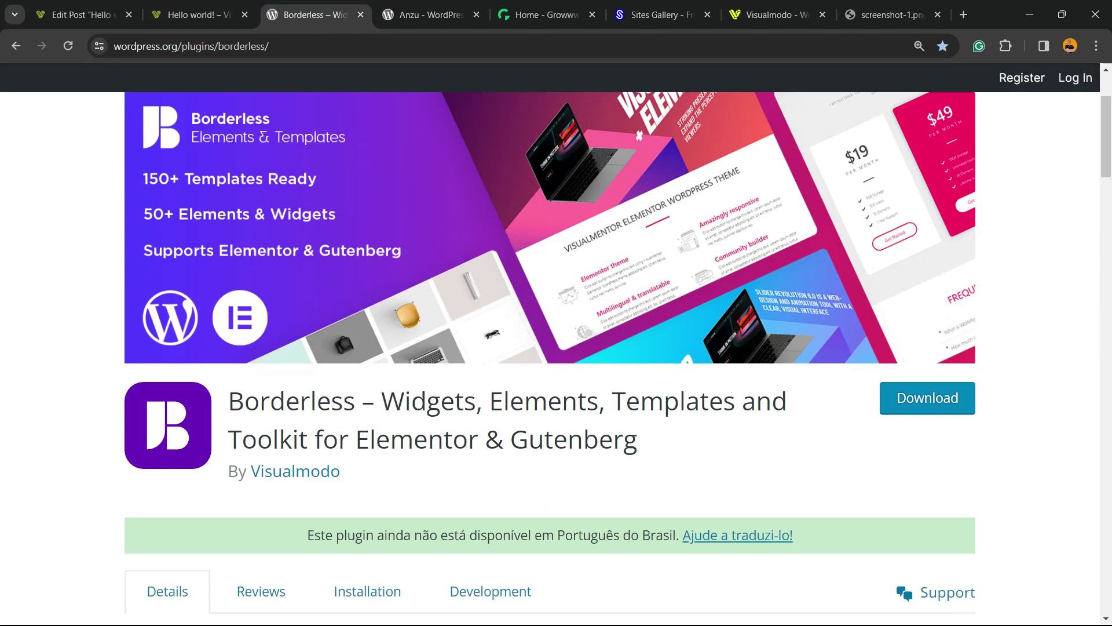
pyautogui.tripleClick(312, 439)
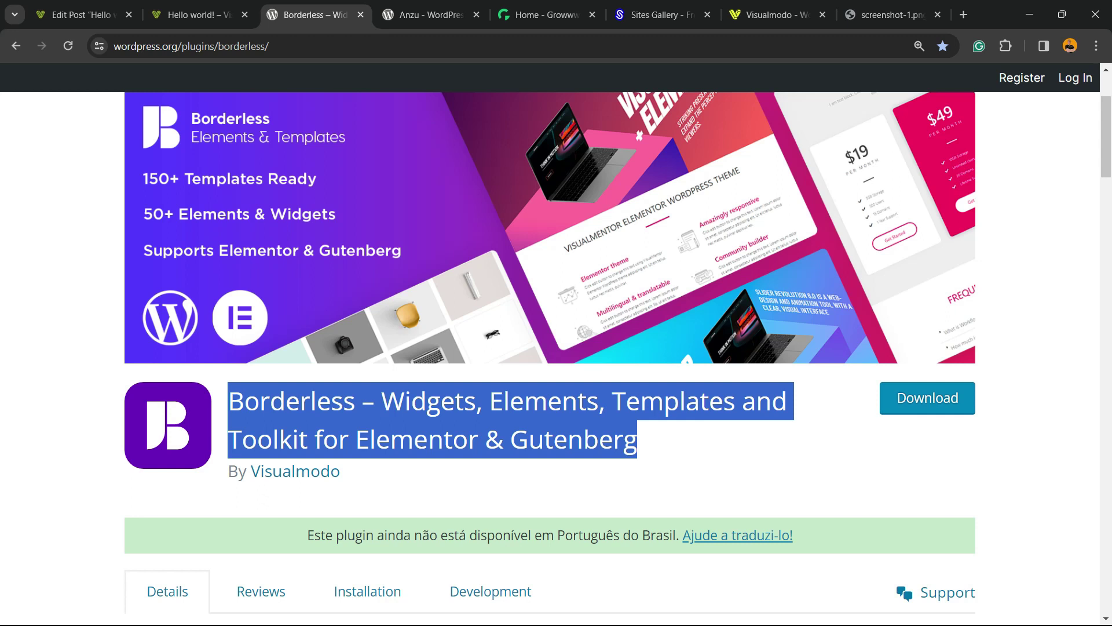
# Scroll through the Anzu theme page, then move to the Growwwth site
pyautogui.hotkey('ctrl', 'Tab')
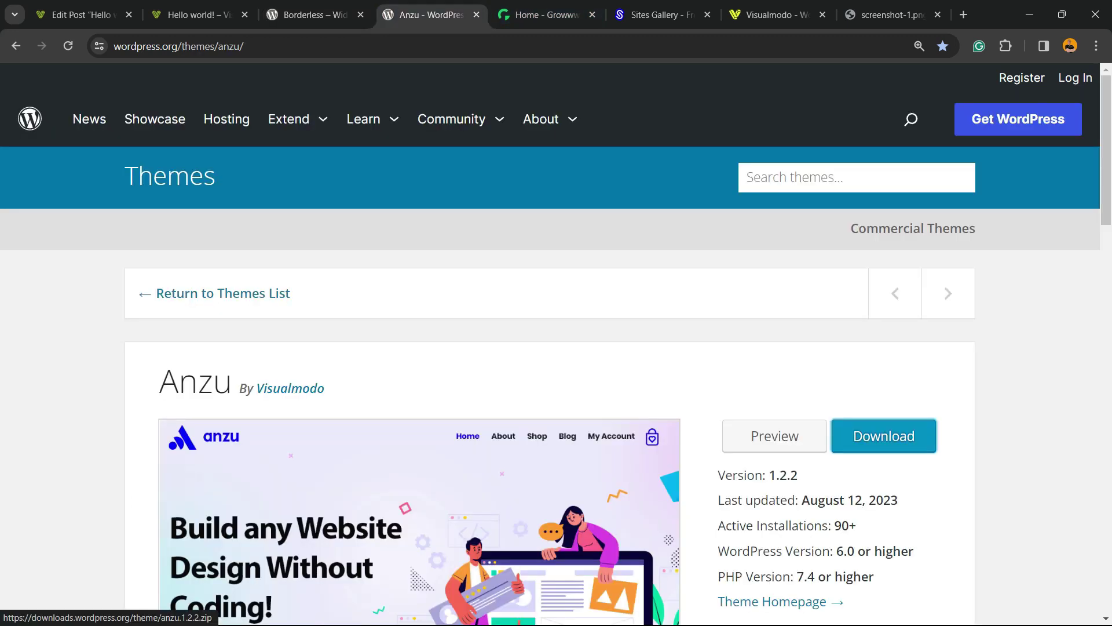
pyautogui.scroll(-2, 887, 435)
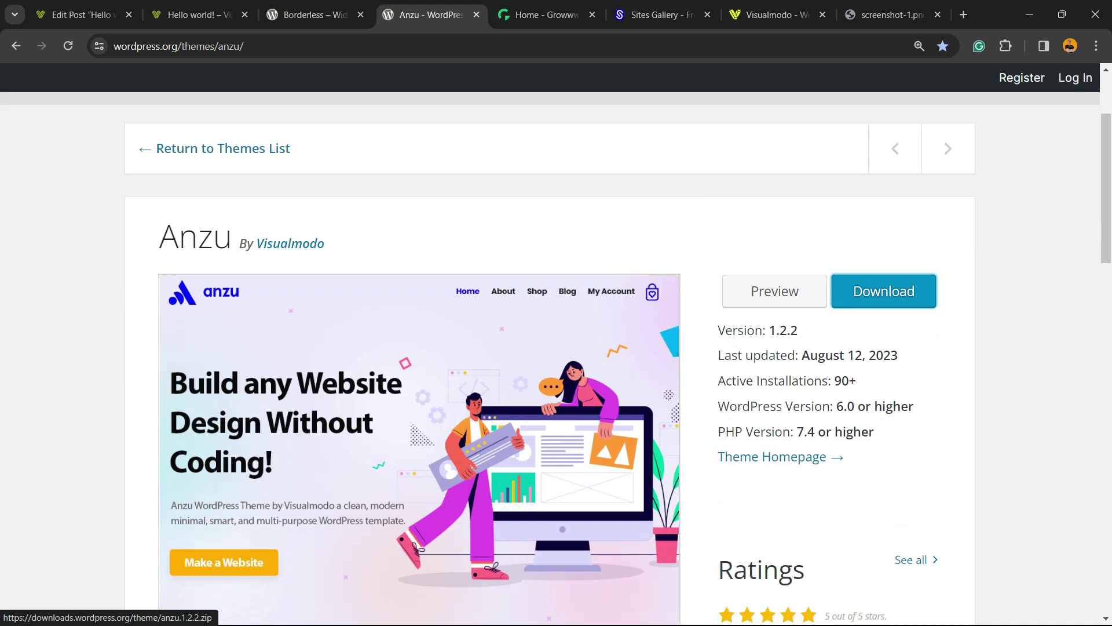
pyautogui.scroll(-5, 883, 291)
pyautogui.scroll(10, 557, 348)
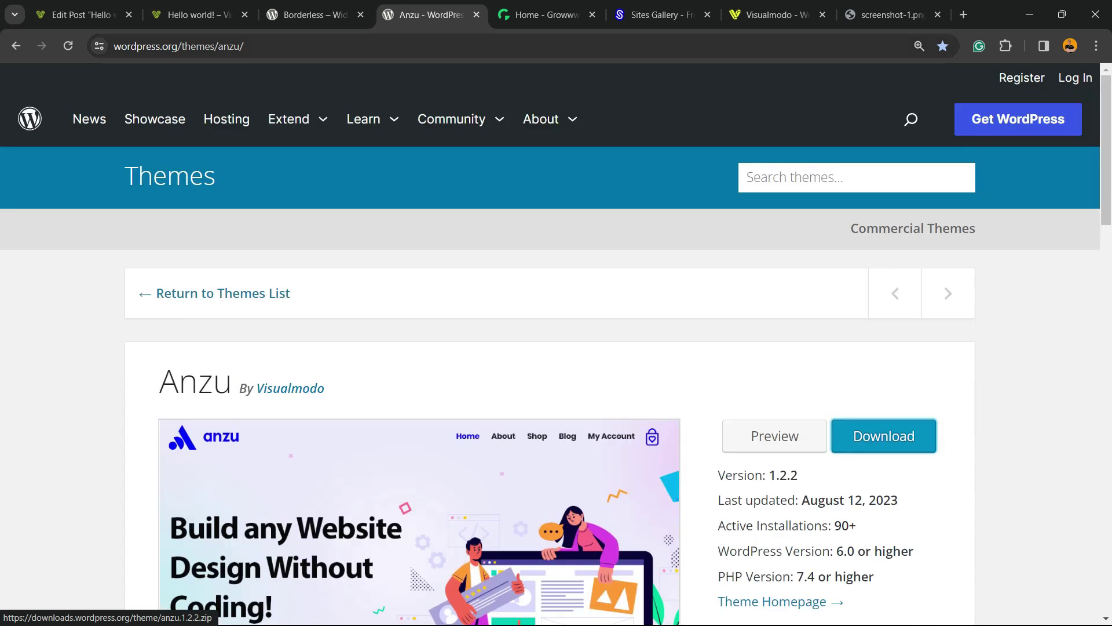
pyautogui.click(544, 15)
# Scroll the growwwth.net card grid and the Sites Gallery showcase, then go to Visualmodo
pyautogui.scroll(-13, 550, 327)
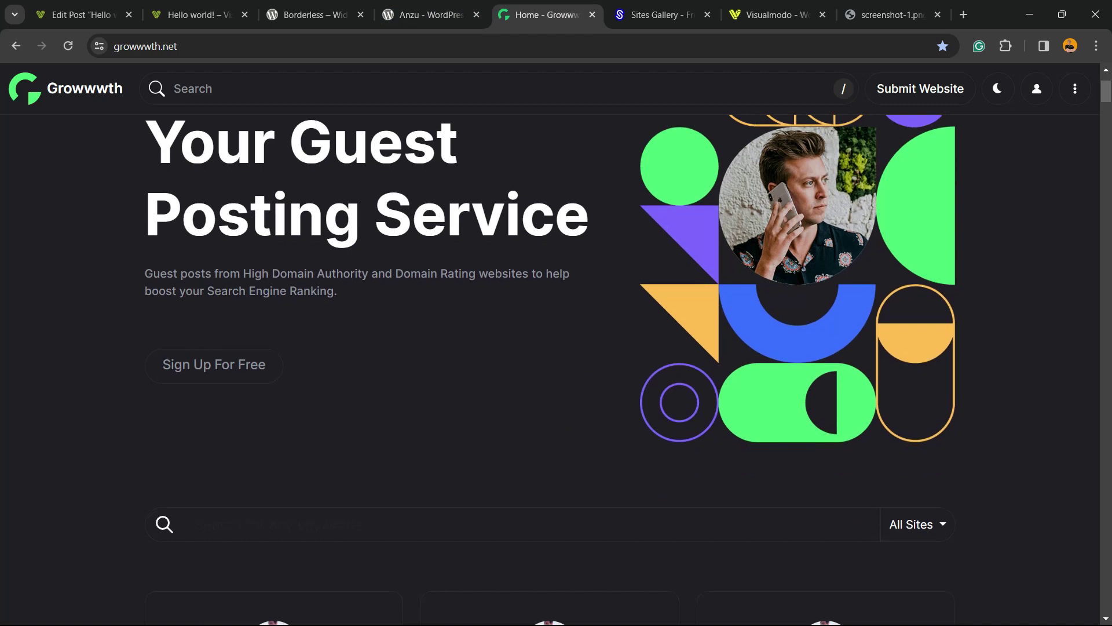
pyautogui.scroll(-20, 550, 327)
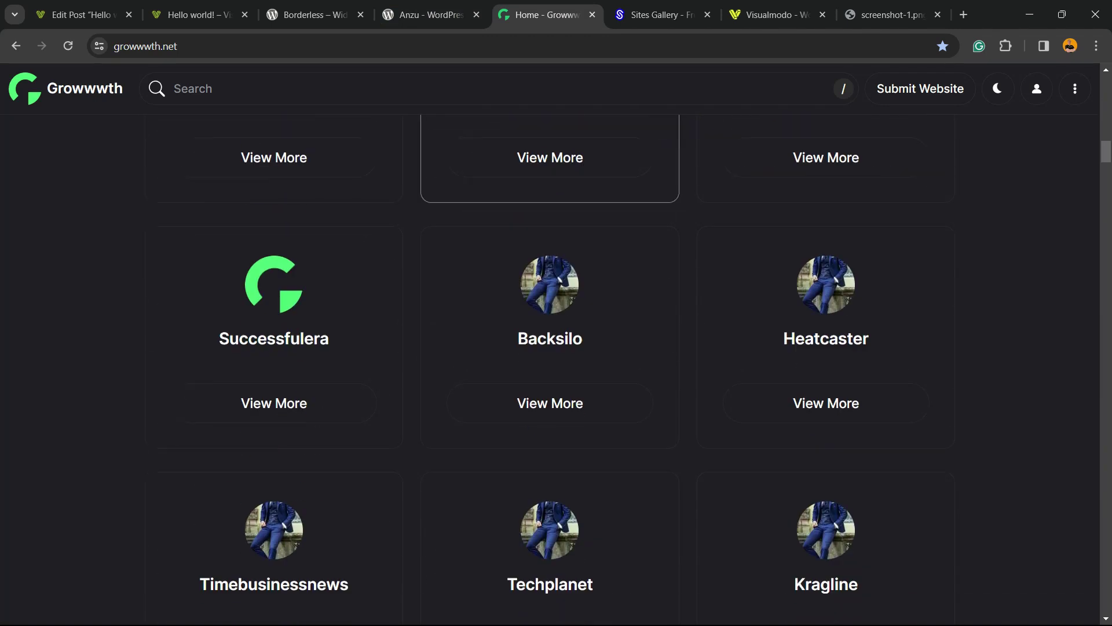
pyautogui.hotkey('ctrl', 'Tab')
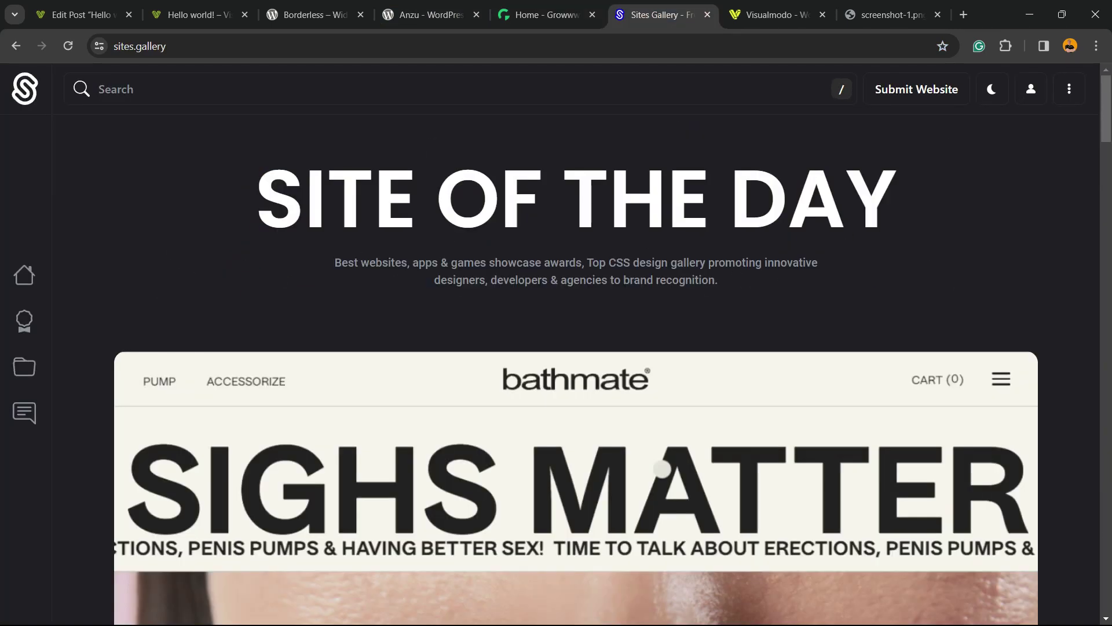
pyautogui.scroll(-20, 662, 468)
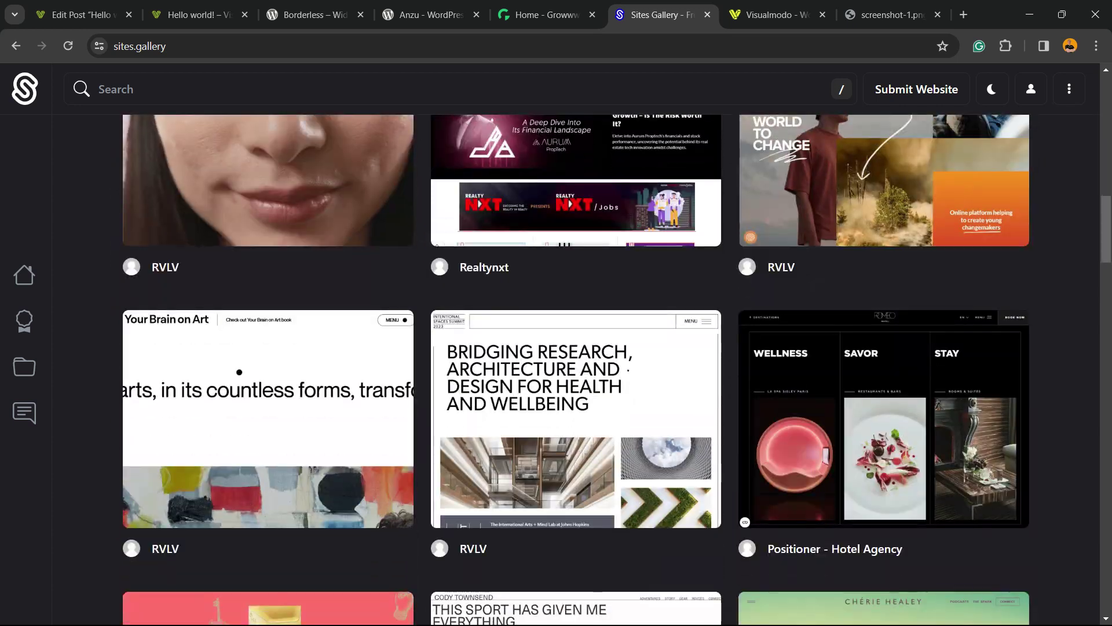
pyautogui.scroll(-20, 575, 371)
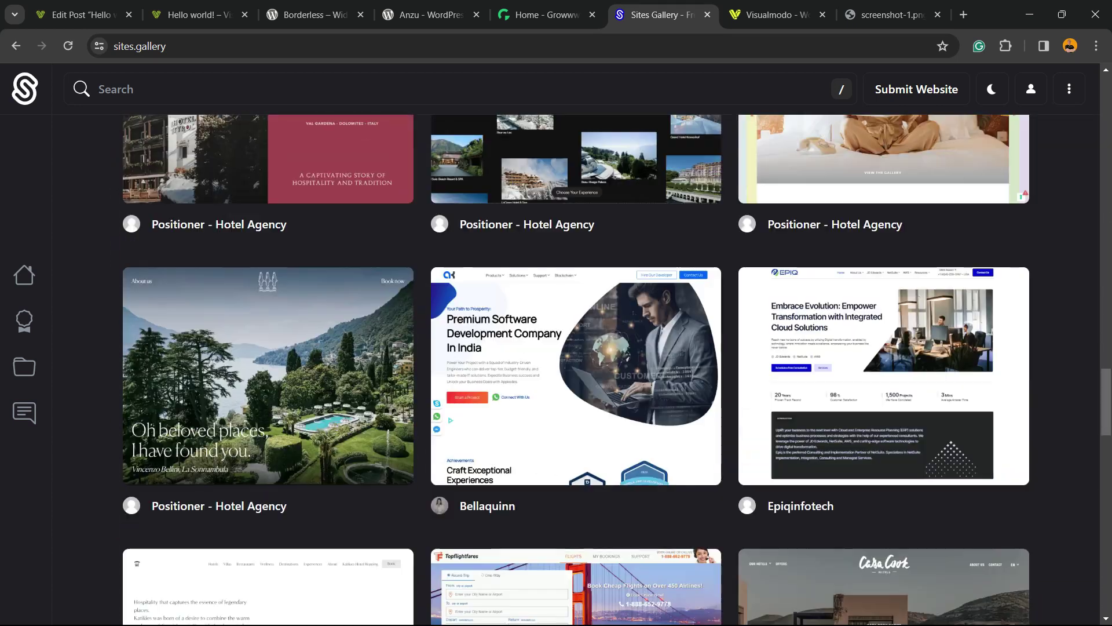
pyautogui.scroll(-10, 556, 371)
pyautogui.scroll(15, 556, 371)
pyautogui.scroll(20, 556, 371)
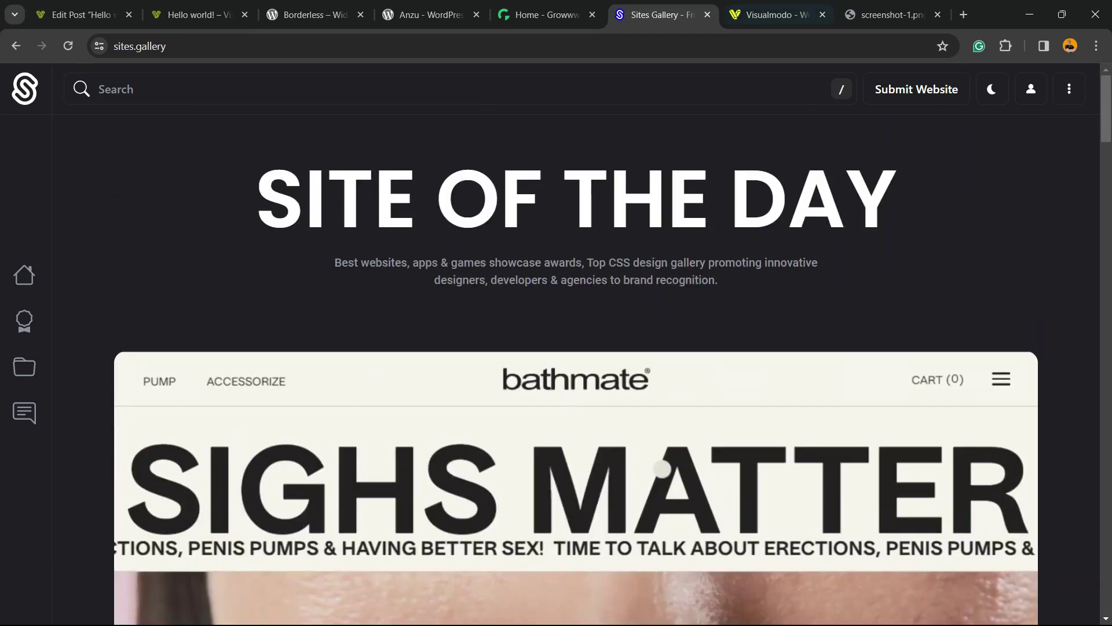
pyautogui.click(776, 15)
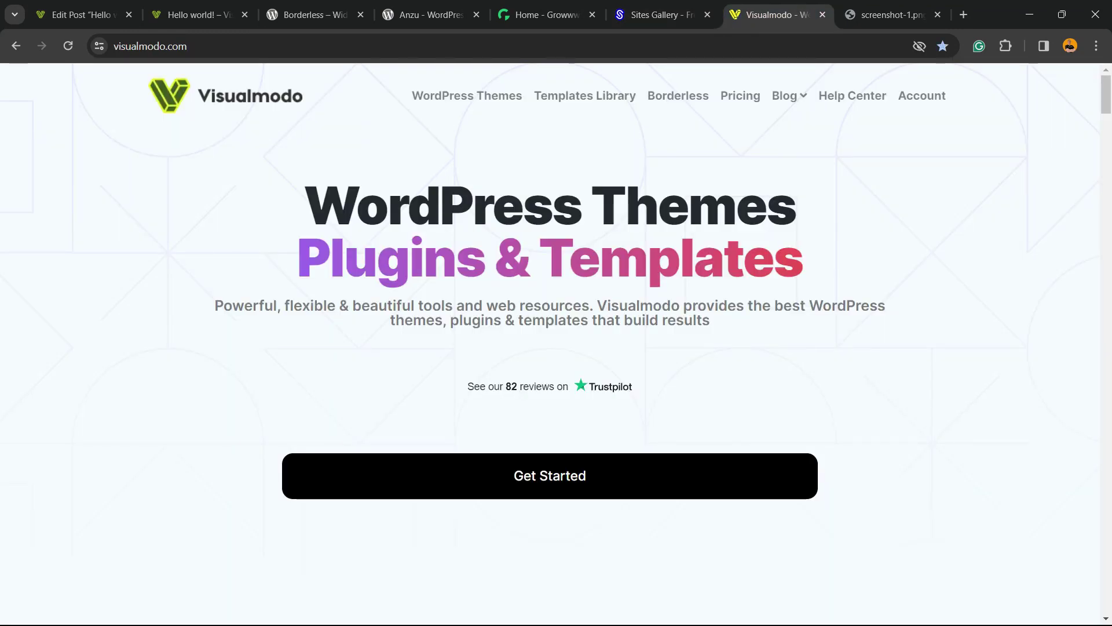
# Open Visualmodo's Starter Templates Library and scroll down to the Freelancer and Health Coach templates
pyautogui.click(584, 95)
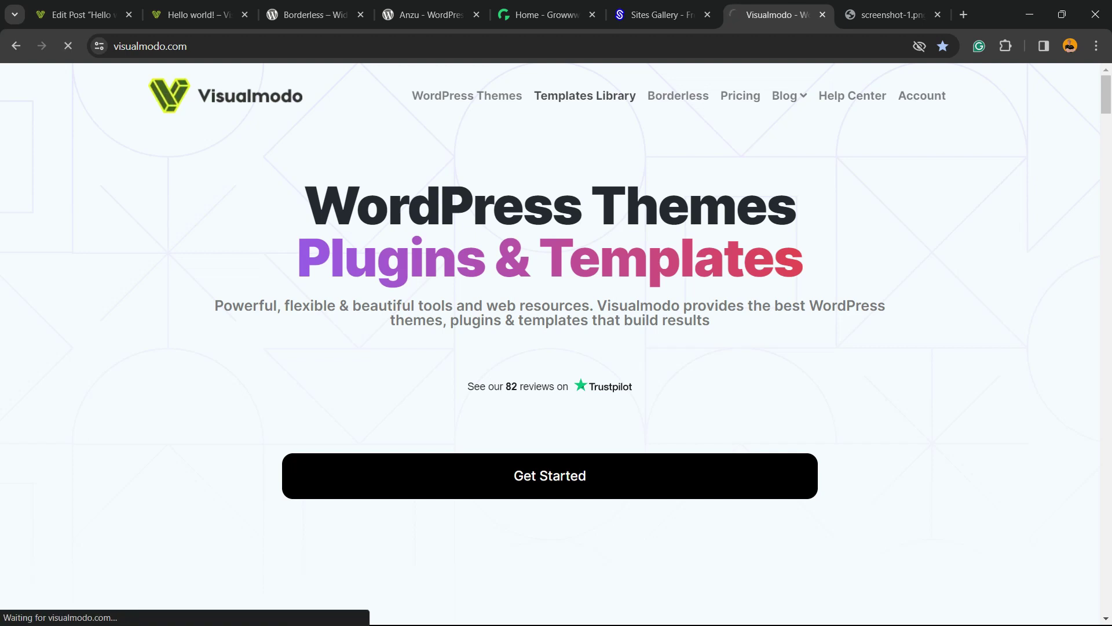
pyautogui.scroll(-10, 185, 243)
pyautogui.scroll(-20, 352, 347)
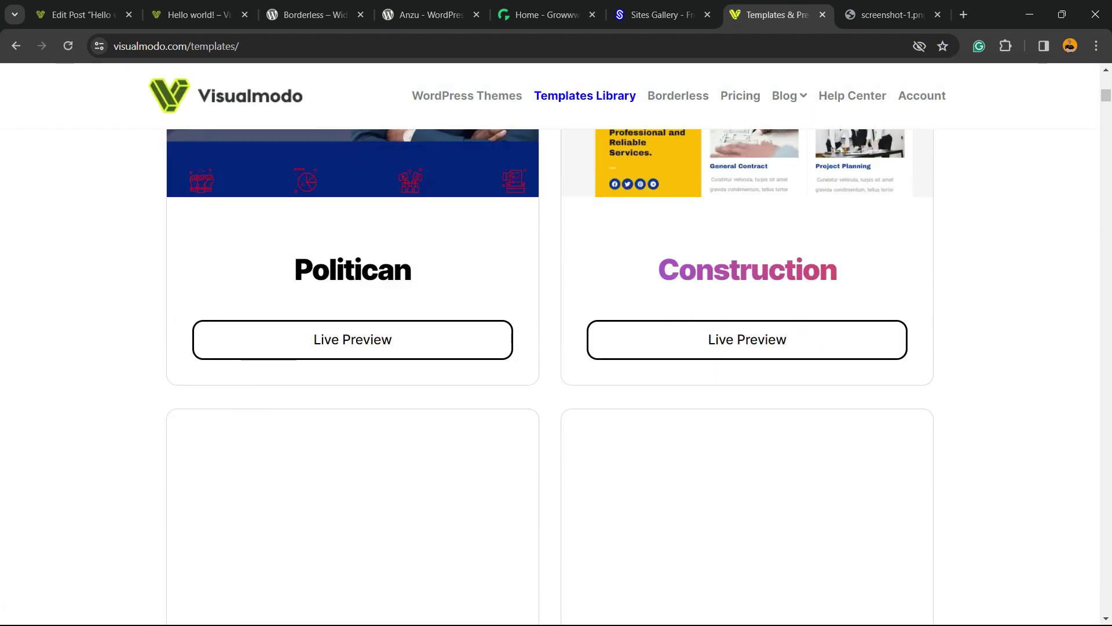
pyautogui.scroll(-20, 550, 347)
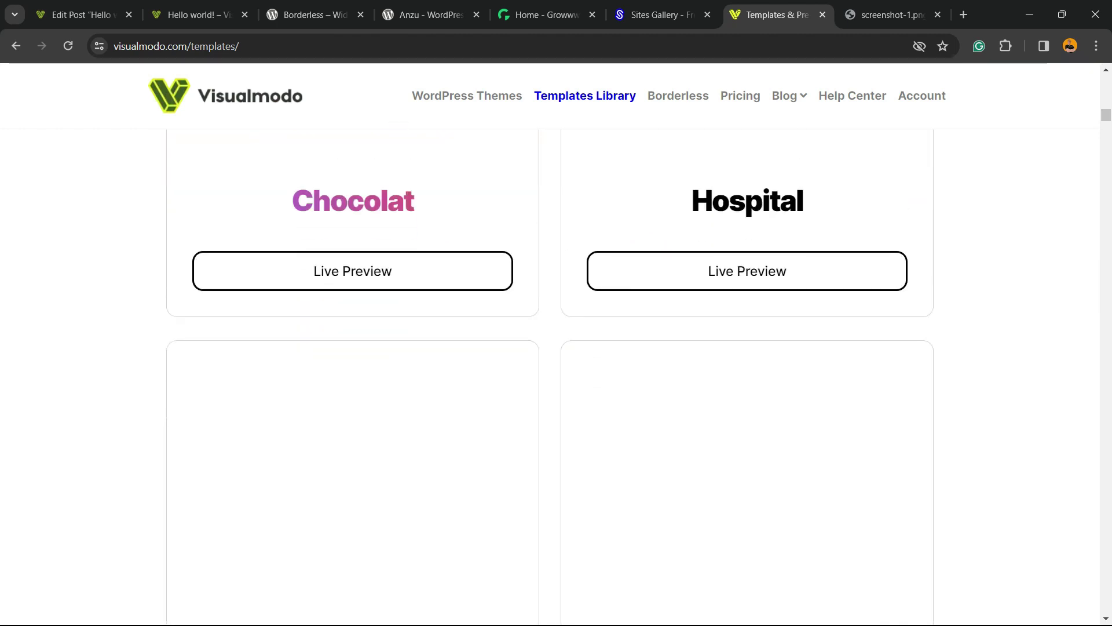
pyautogui.scroll(-20, 550, 347)
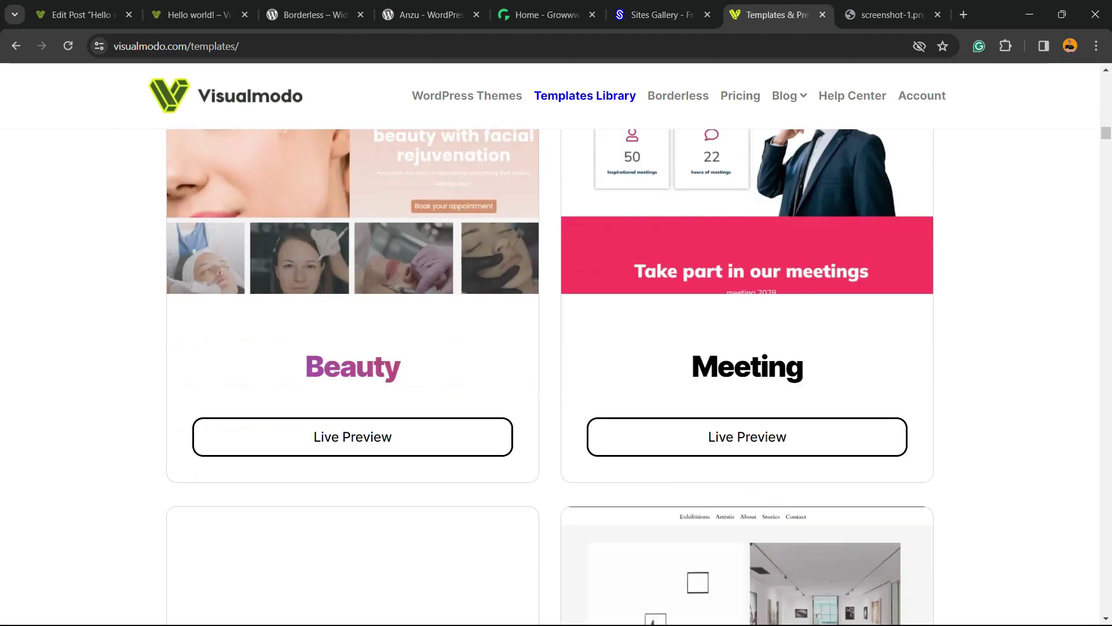
pyautogui.scroll(-20, 550, 347)
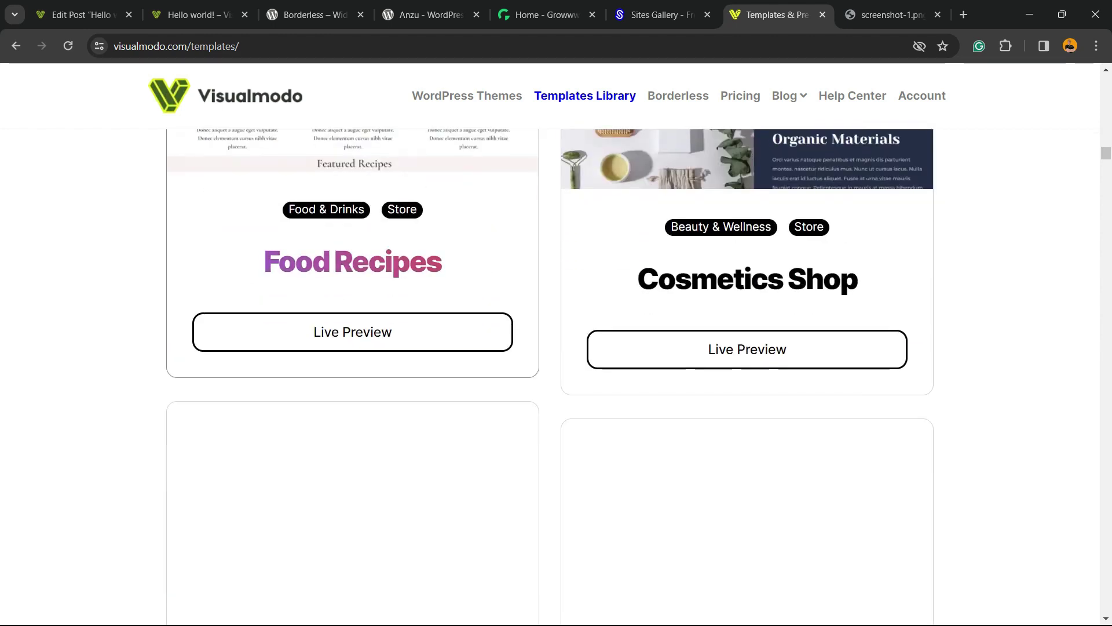
pyautogui.scroll(-20, 550, 347)
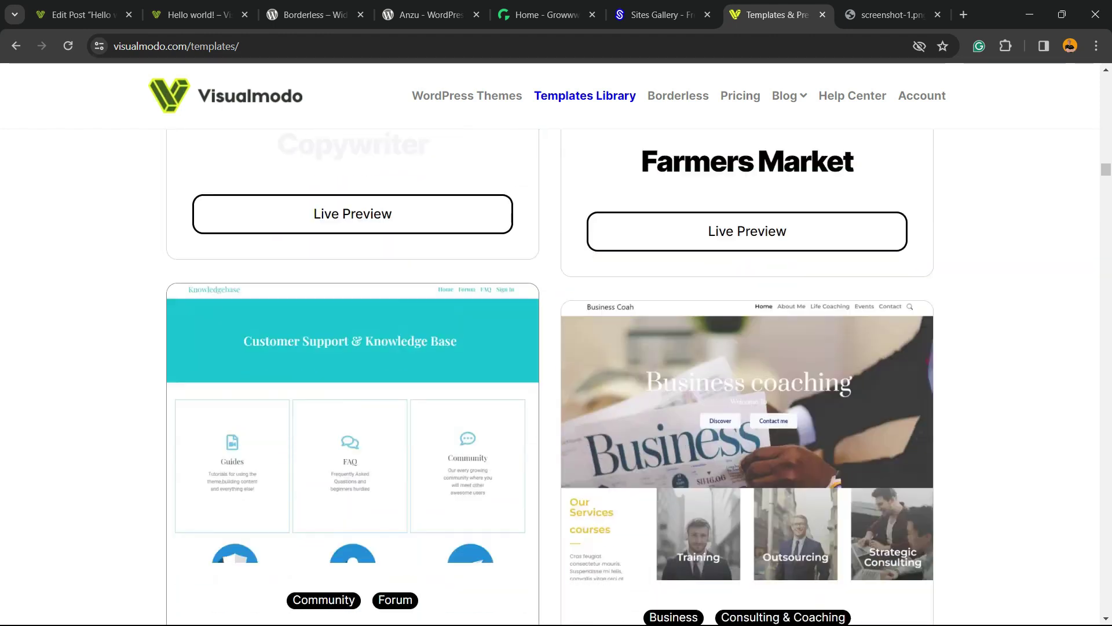
pyautogui.scroll(-15, 550, 348)
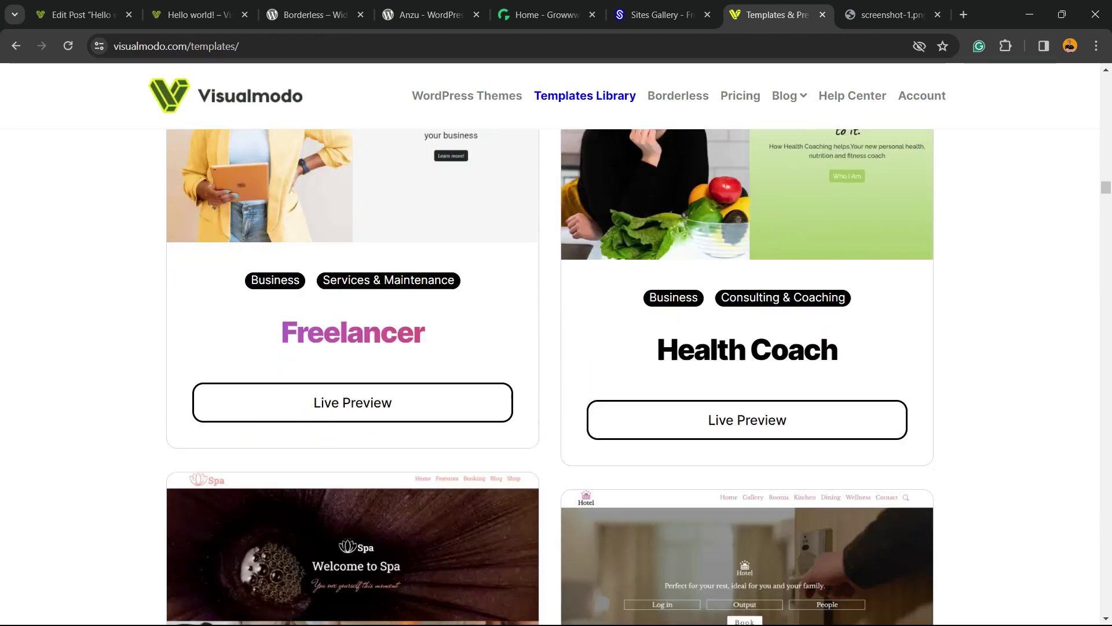